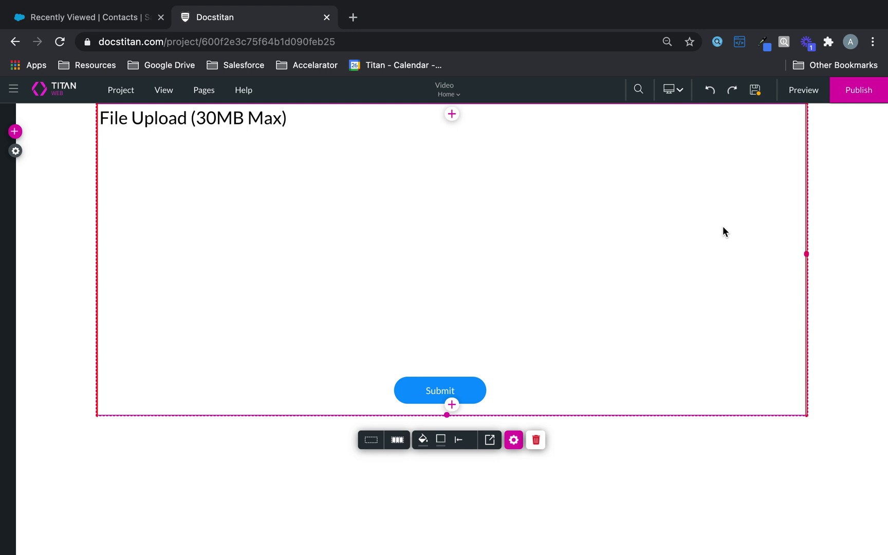
Add two text fields, one above the other, between the File Upload heading and the Submit button
left_click(12, 128)
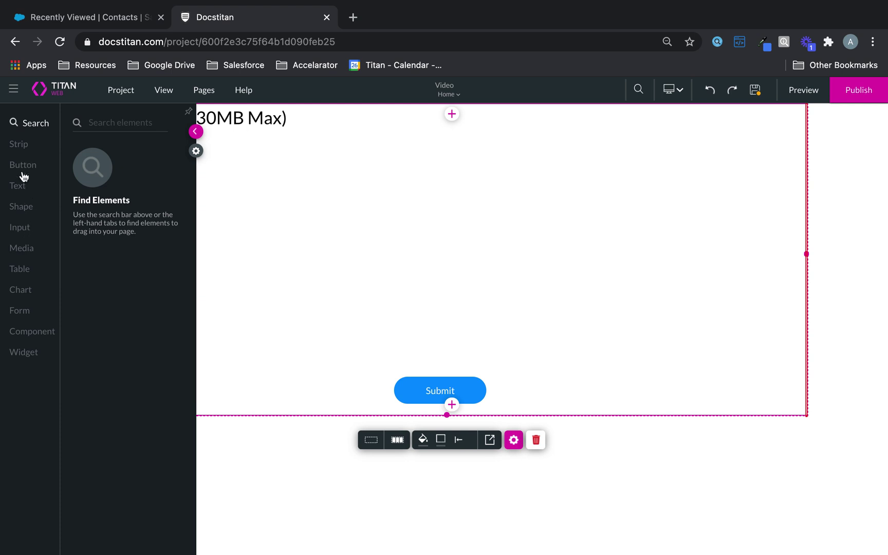
mouse_move(24, 230)
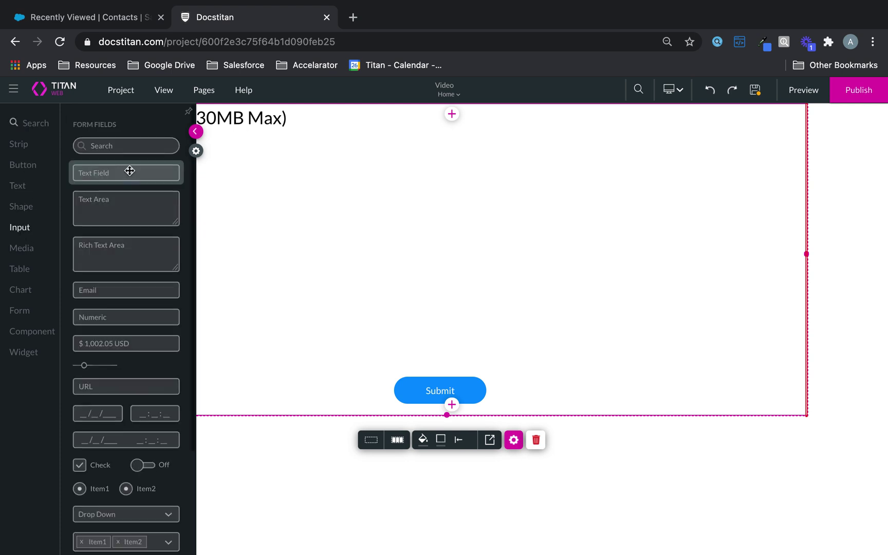
left_click_drag(129, 171, 485, 222)
left_click(412, 166)
left_click(471, 177)
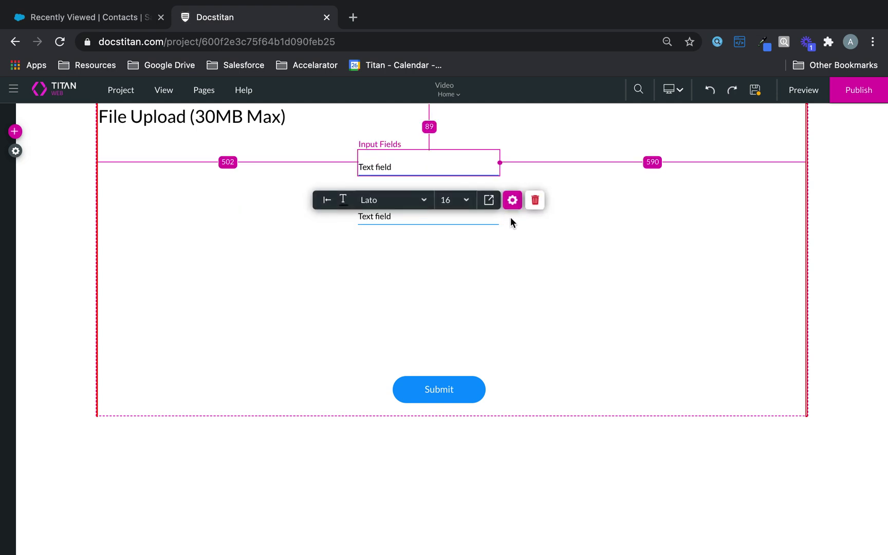
Change the upper text field's label to Firstname
left_click(512, 200)
triple_click(693, 224)
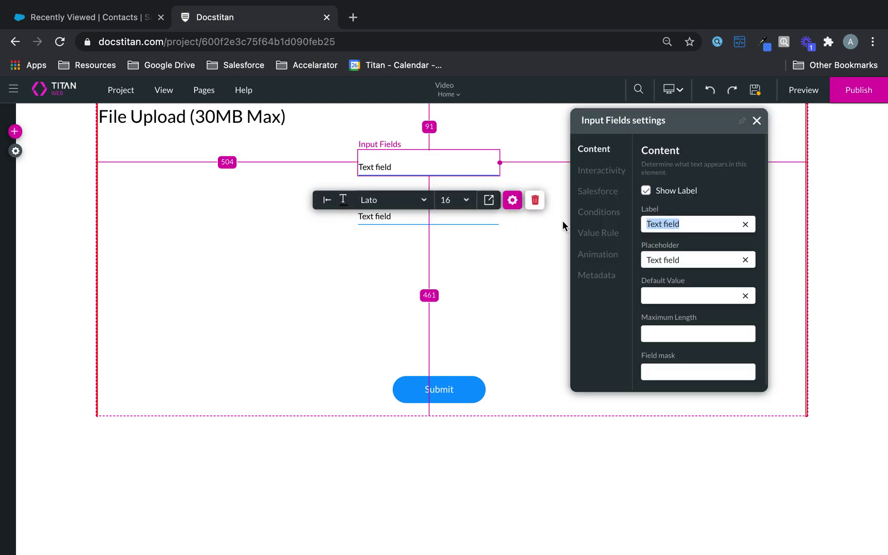
type("Firs")
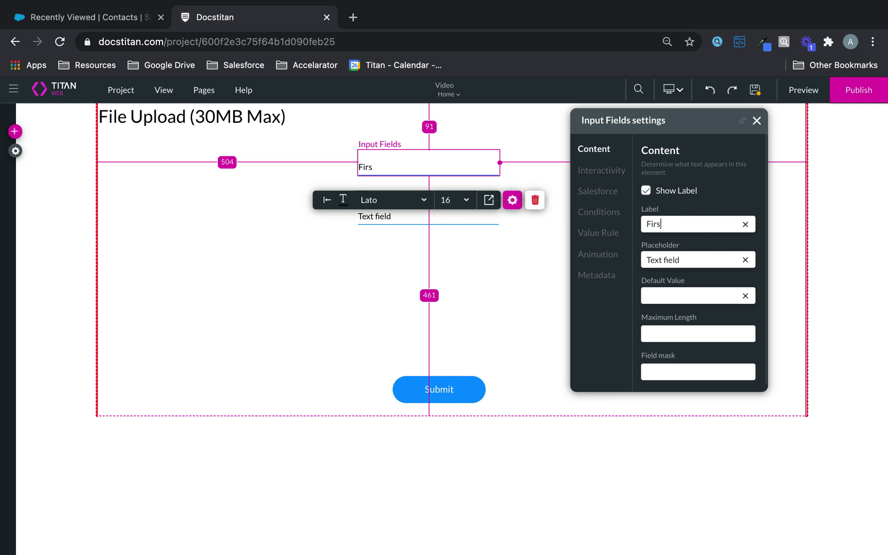
type("tname")
Copy the Firstname label into the field's metadata tag and save the project
key("ctrl+a")
key("ctrl+c")
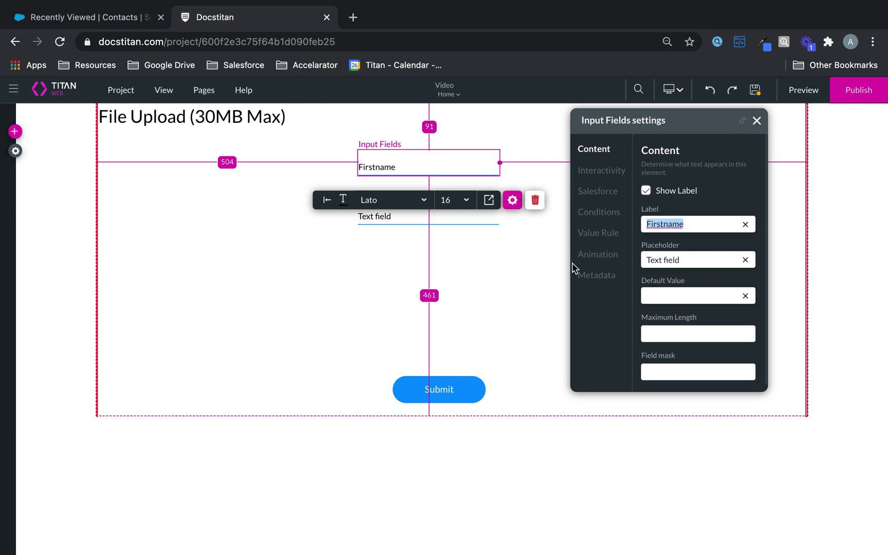
left_click(596, 275)
left_click(676, 242)
key("ctrl+v")
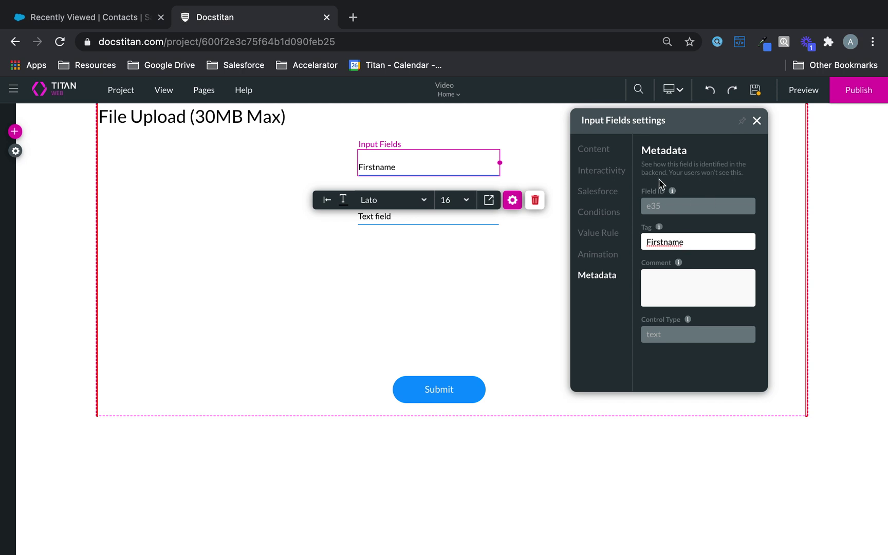
left_click(755, 89)
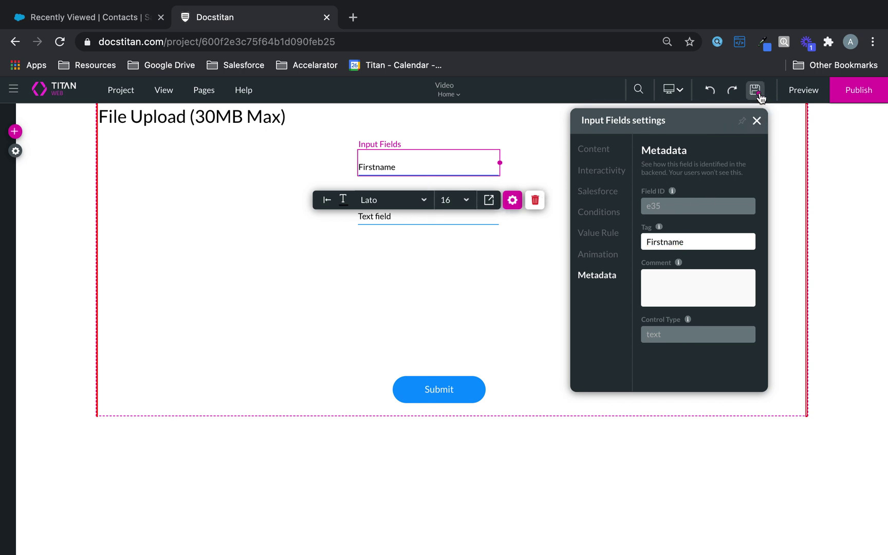
Nudge the Firstname field slightly right and down, and close the settings
key("Right")
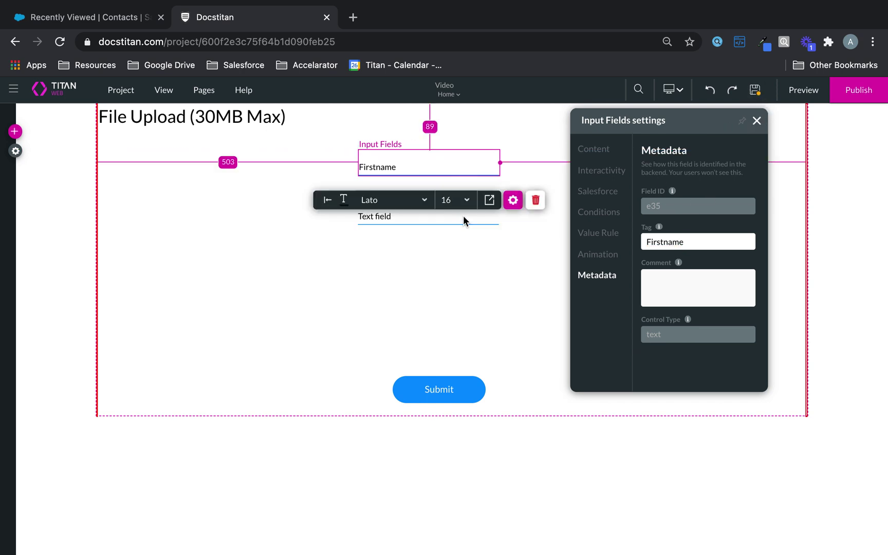
key("Down")
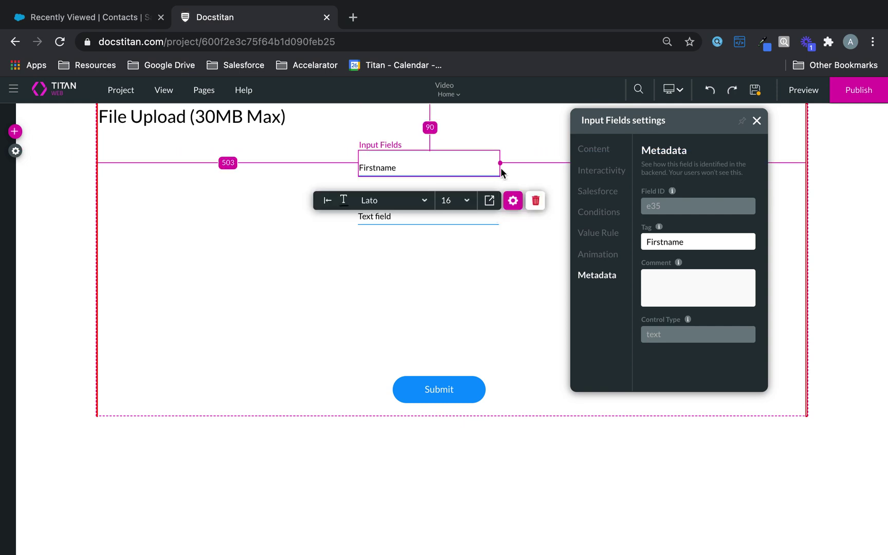
left_click(541, 245)
left_click(756, 120)
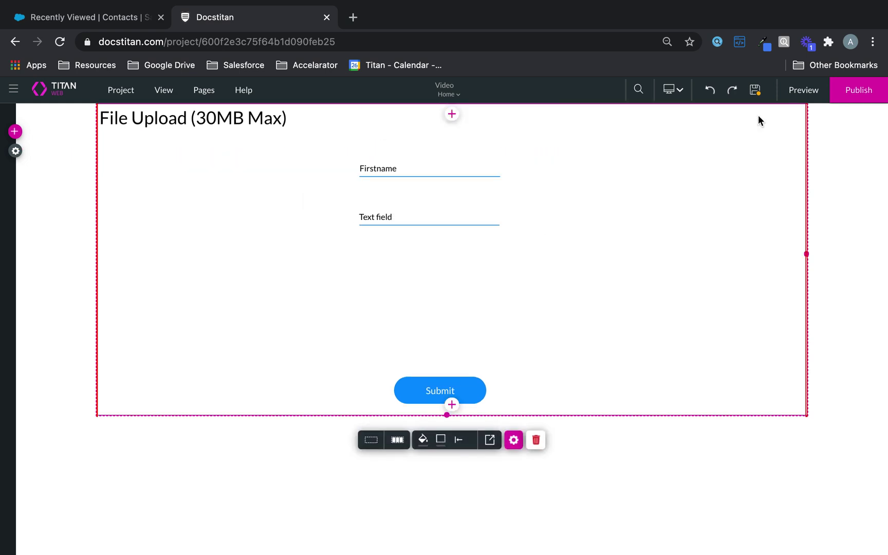
Change the lower text field's label to Last Name
left_click(456, 208)
left_click(513, 251)
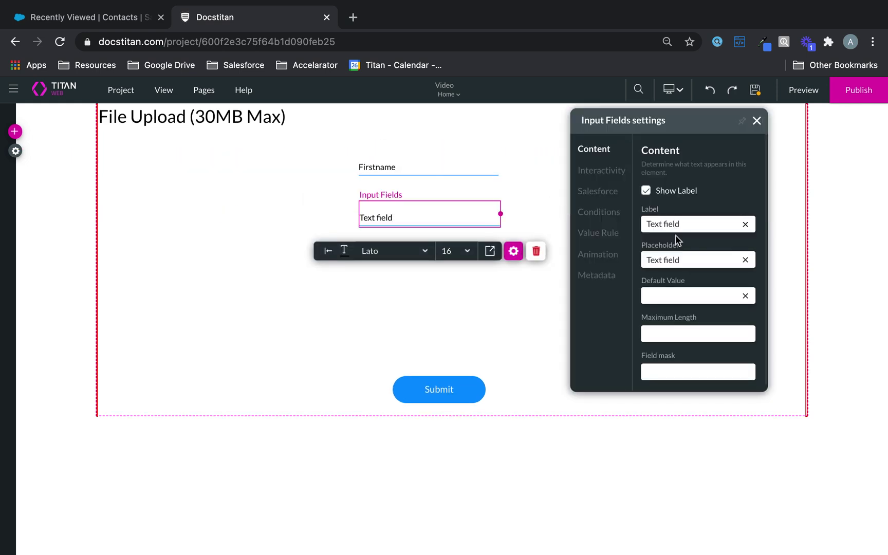
triple_click(692, 219)
type("Last")
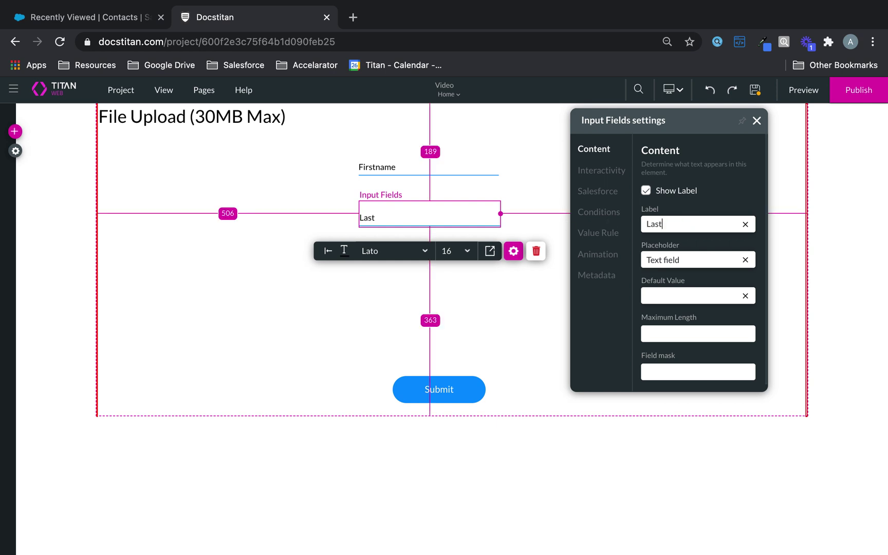
type(" Name")
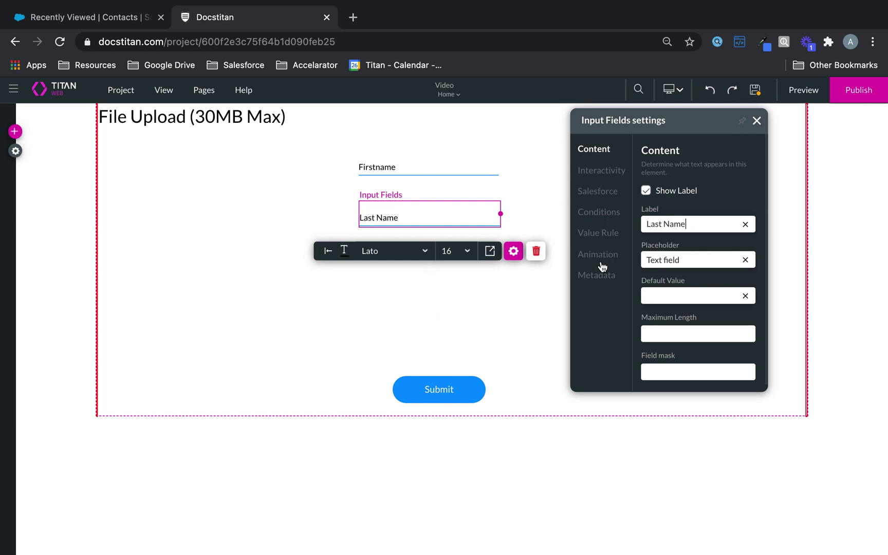
Set the Last Name field's metadata tag to lastname
left_click(597, 278)
left_click(679, 244)
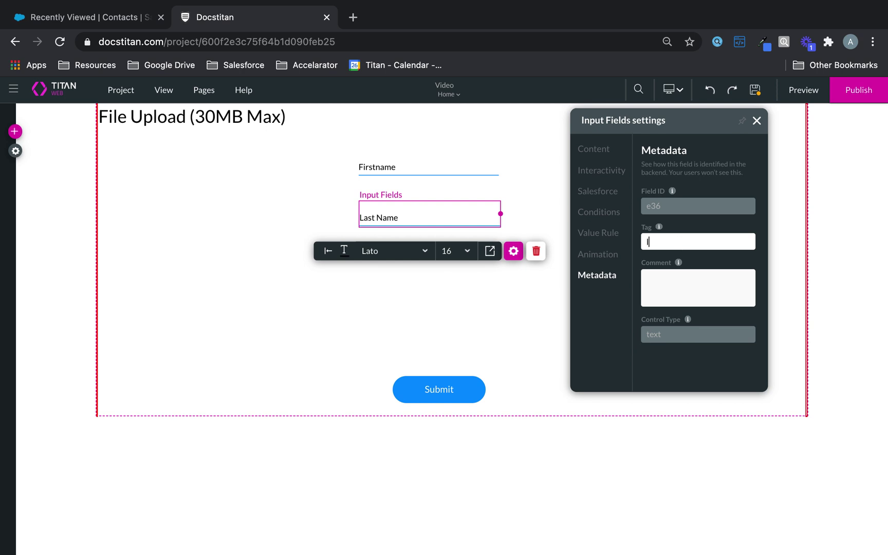
left_click(416, 319)
Add a single-file upload input below the Last Name field
left_click(15, 135)
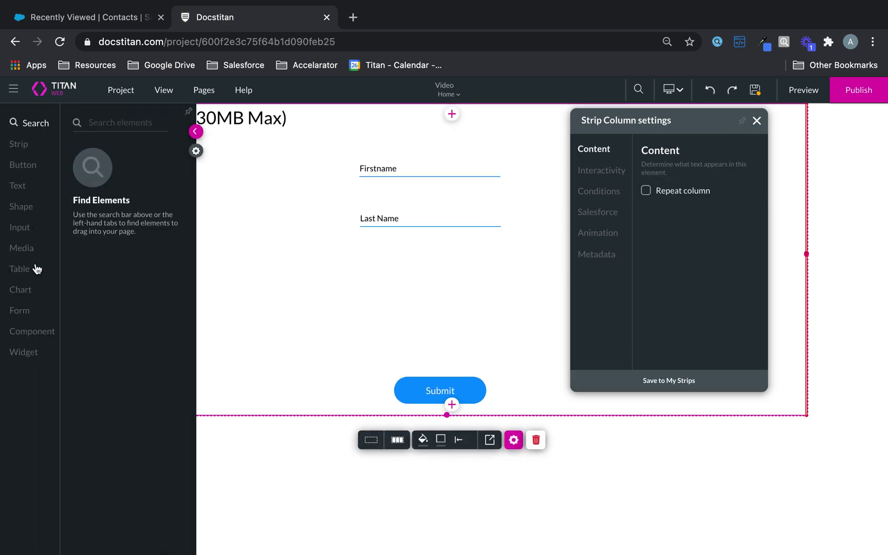
left_click(20, 229)
scroll(191, 328, "down", 3)
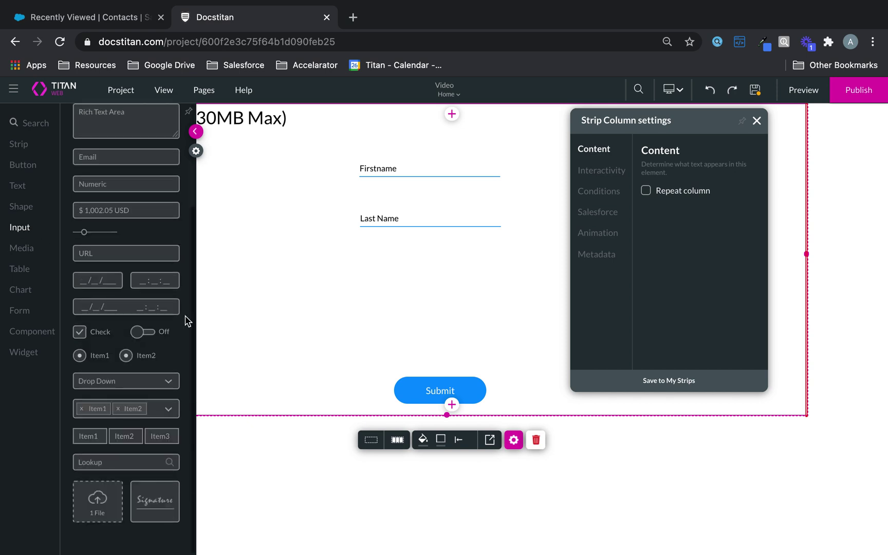
left_click_drag(110, 497, 375, 263)
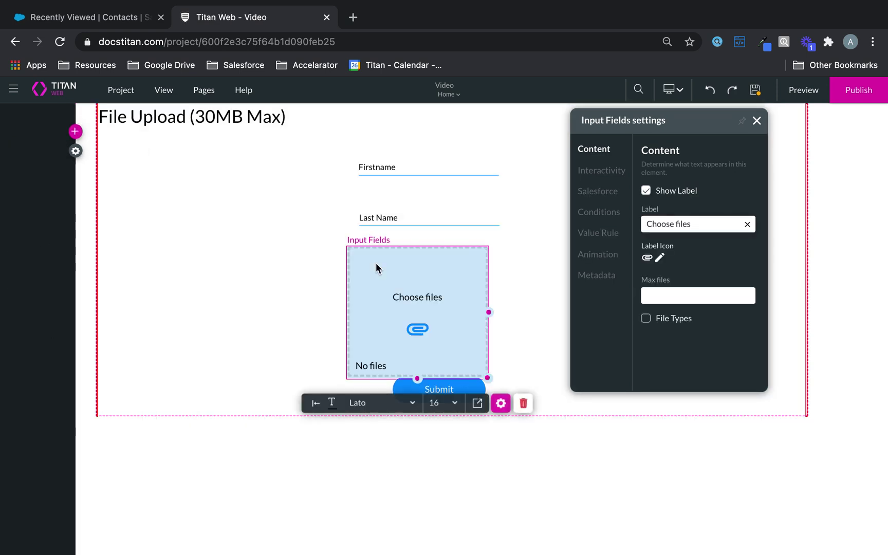
Make the file upload field wider and shorter, and center the Submit button beneath it
left_click_drag(487, 378, 511, 321)
left_click_drag(475, 397, 465, 378)
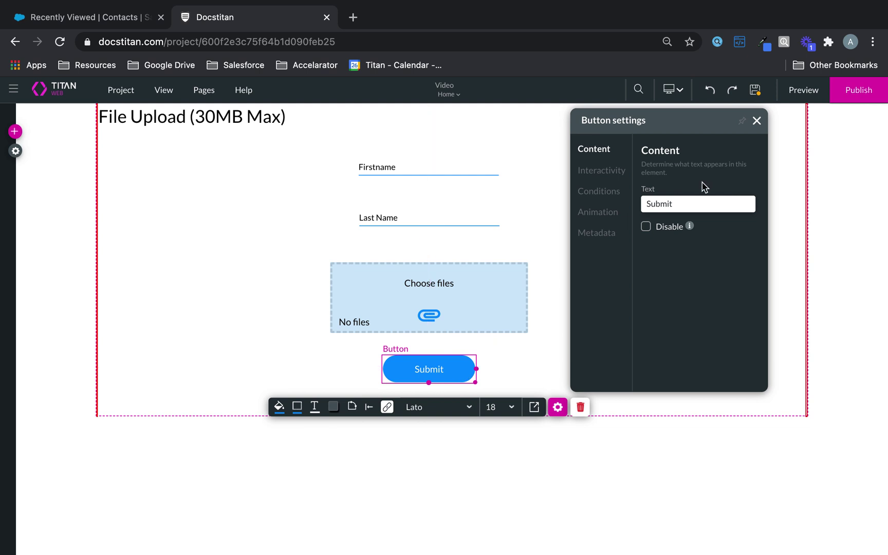
left_click(757, 121)
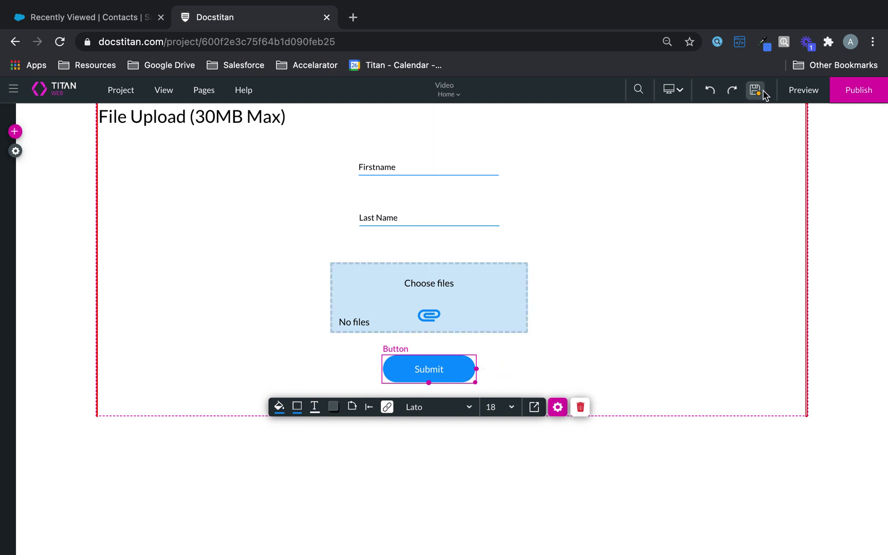
Delete the existing Contact push integration, including its Files sub-integration, from the project's Salesforce integration
left_click(16, 150)
left_click(21, 245)
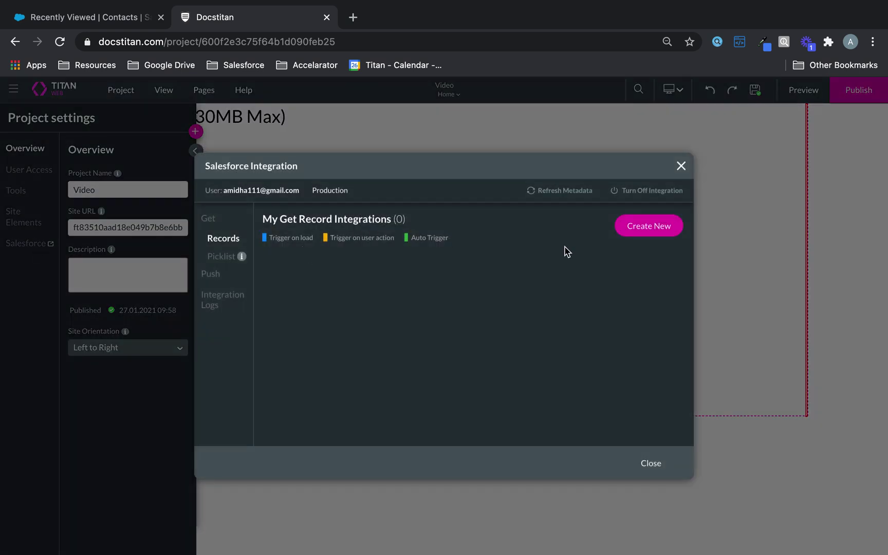
left_click(211, 281)
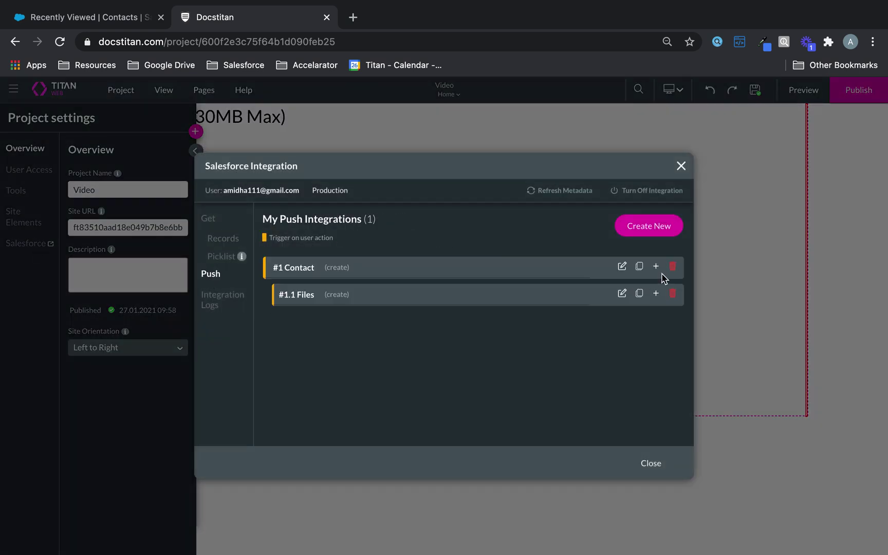
left_click(674, 267)
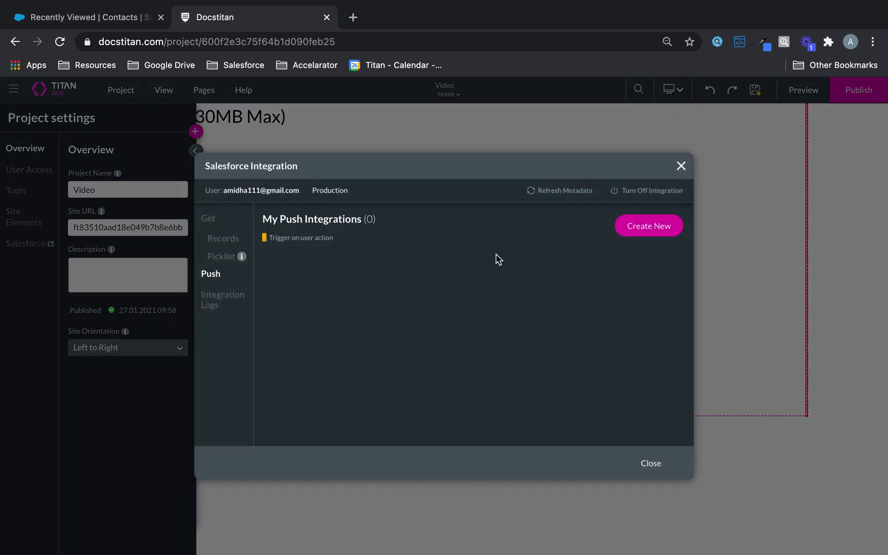
Create a new push integration that uses the Salesforce Contact object with the Create action
left_click(652, 225)
left_click(375, 222)
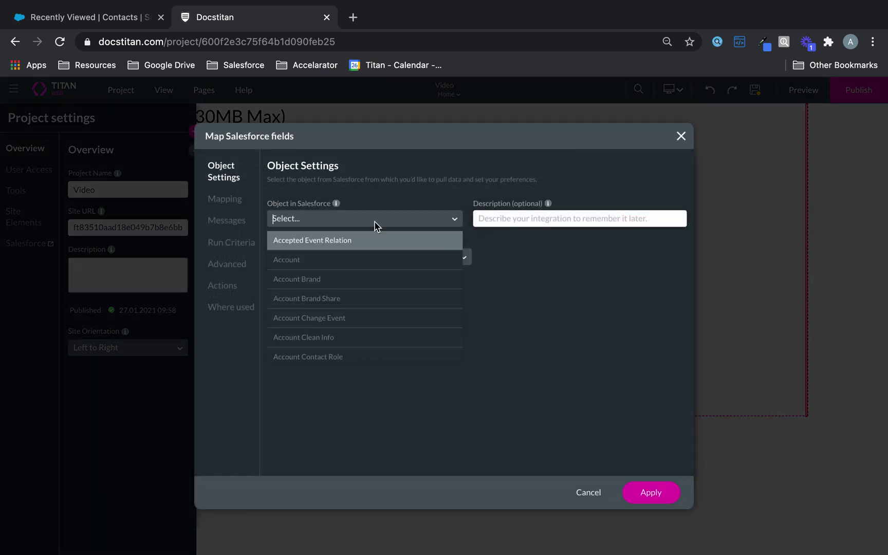
type("cont")
left_click(309, 336)
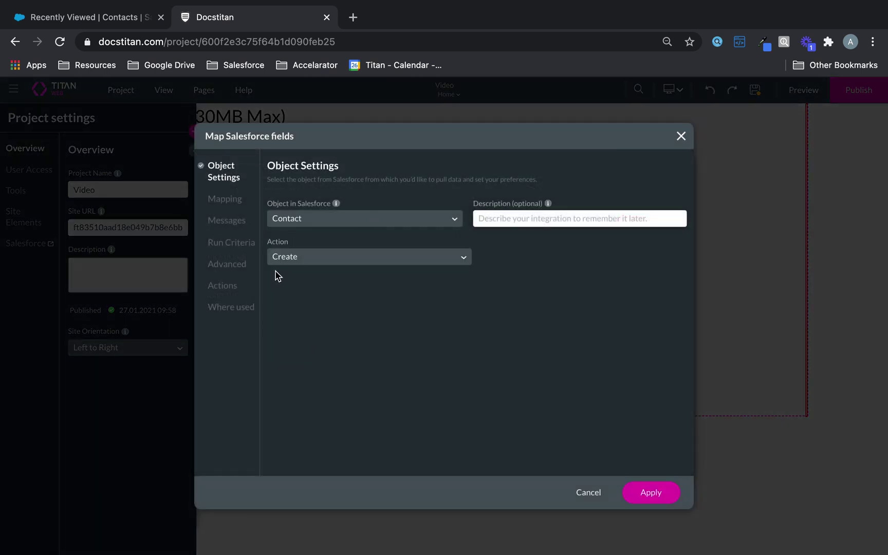
Map the contact's Last Name to the lastname element and First Name to the Firstname element, and apply the mapping
left_click(227, 203)
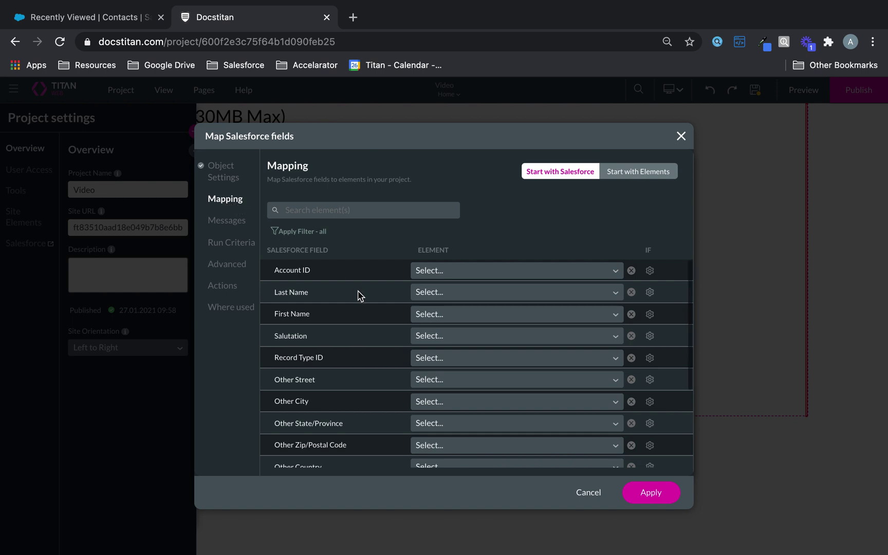
left_click(456, 293)
type("las")
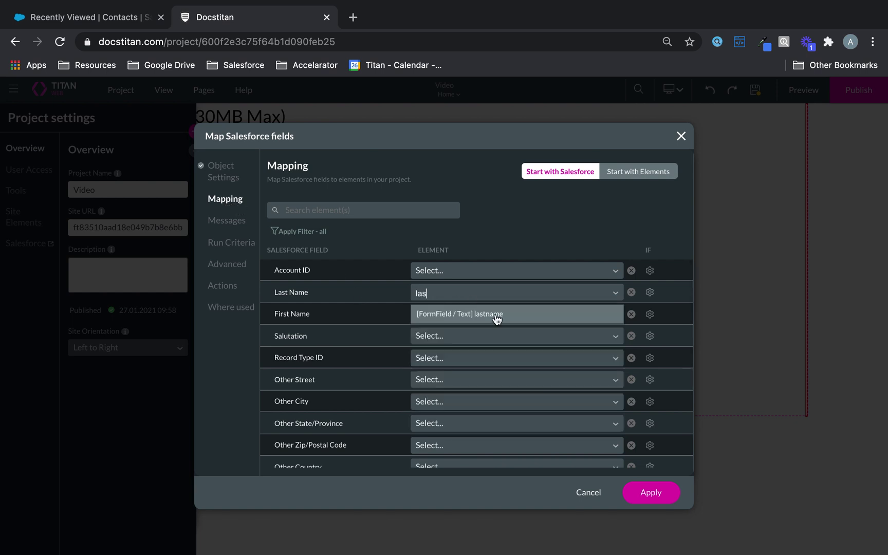
left_click(495, 316)
left_click(496, 314)
type("fir")
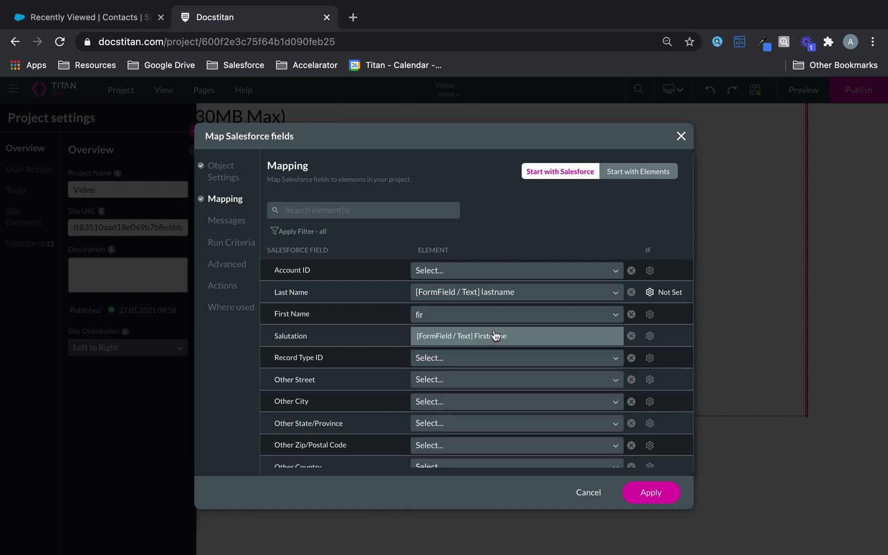
left_click(494, 335)
left_click(668, 497)
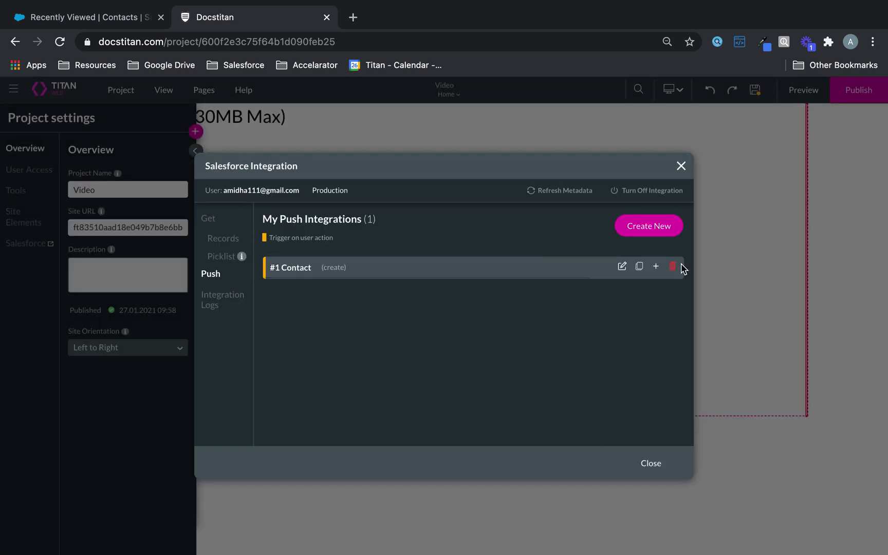
Add a sub-integration under the Contact push with Content Version as its Salesforce object, found by searching for files
left_click(656, 266)
left_click(361, 222)
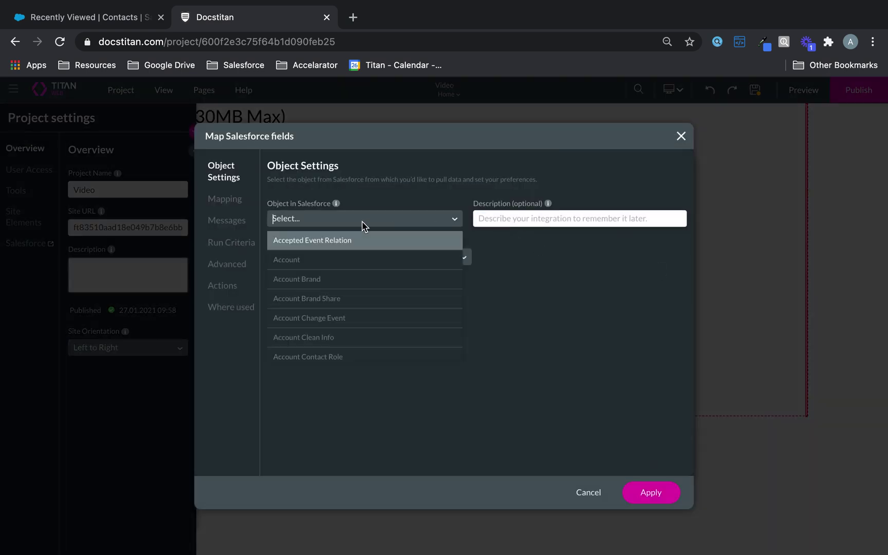
type("files")
left_click(298, 241)
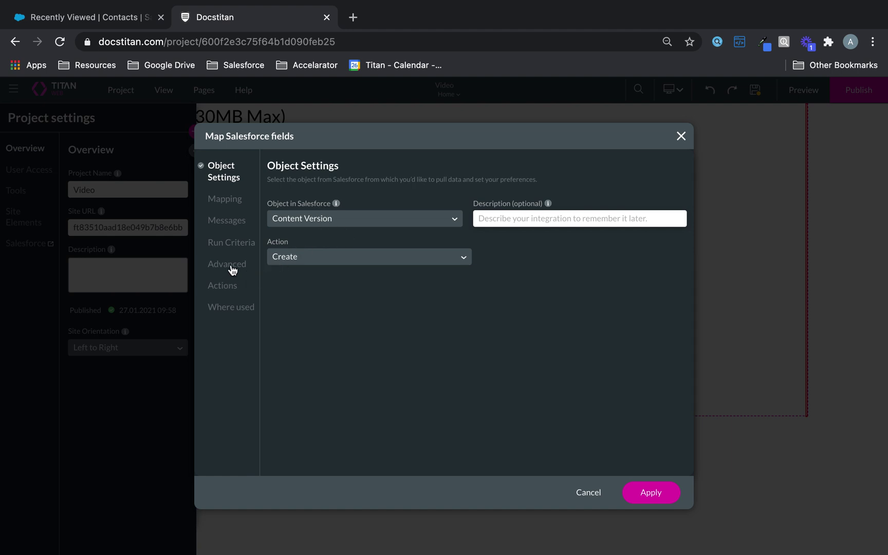
Map the Content Version Title field to the form's Fileupload element
left_click(231, 204)
left_click(428, 336)
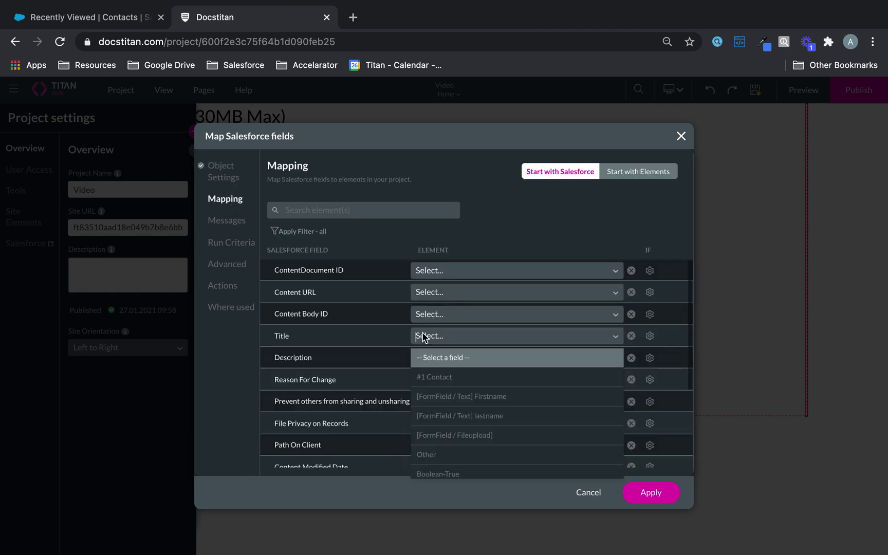
left_click(467, 435)
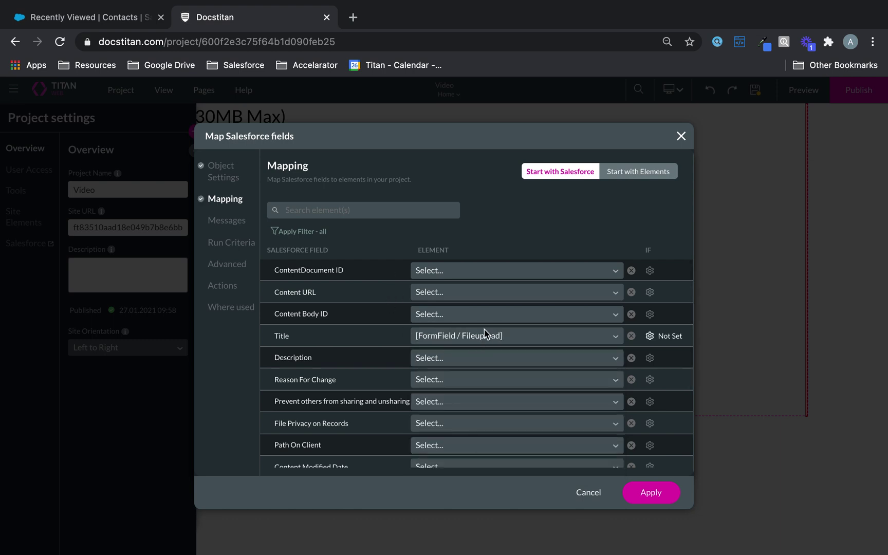
Map the Content Version's First Publish Location ID to the #1 Contact integration, finding the field by searching for "fir"
left_click(399, 211)
type("fir")
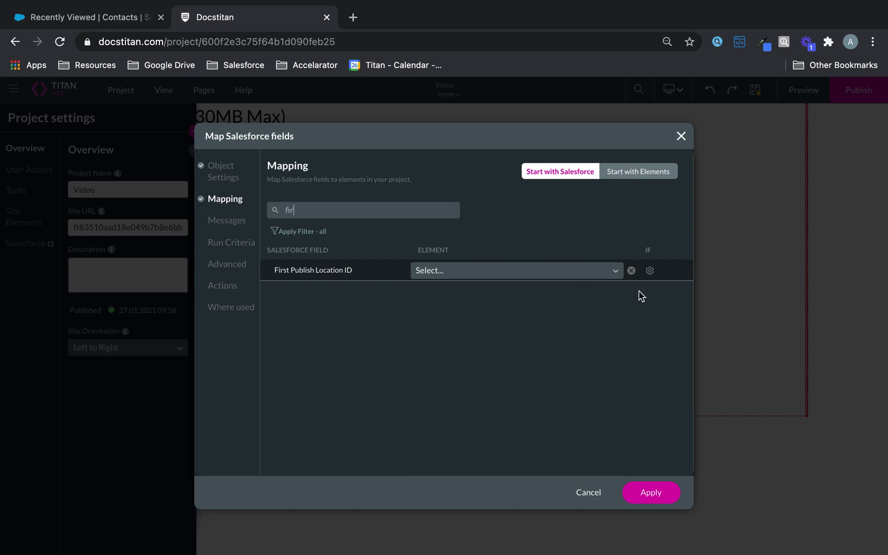
left_click(515, 281)
left_click(483, 308)
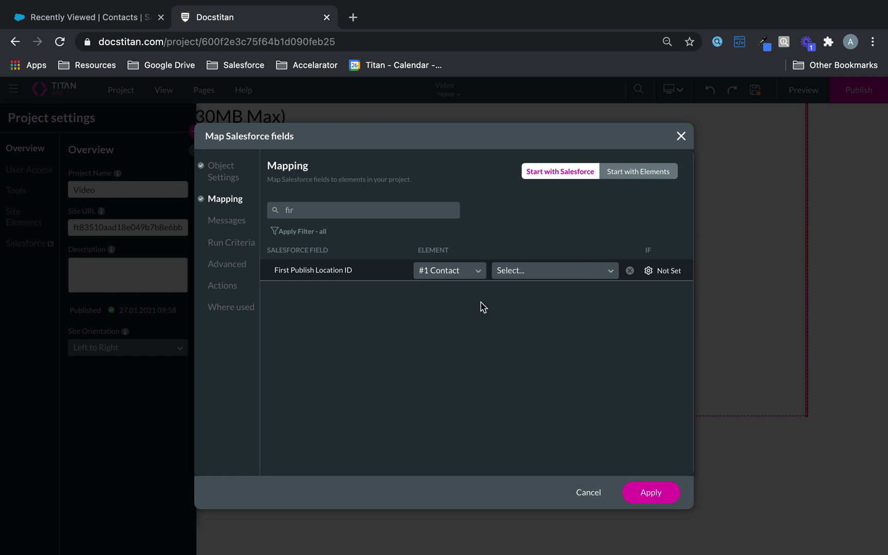
left_click(523, 269)
left_click(525, 292)
Map the Version Data field to the form's Fileupload element, then apply the mapping and the integration
left_click_drag(355, 210, 255, 210)
type("ver")
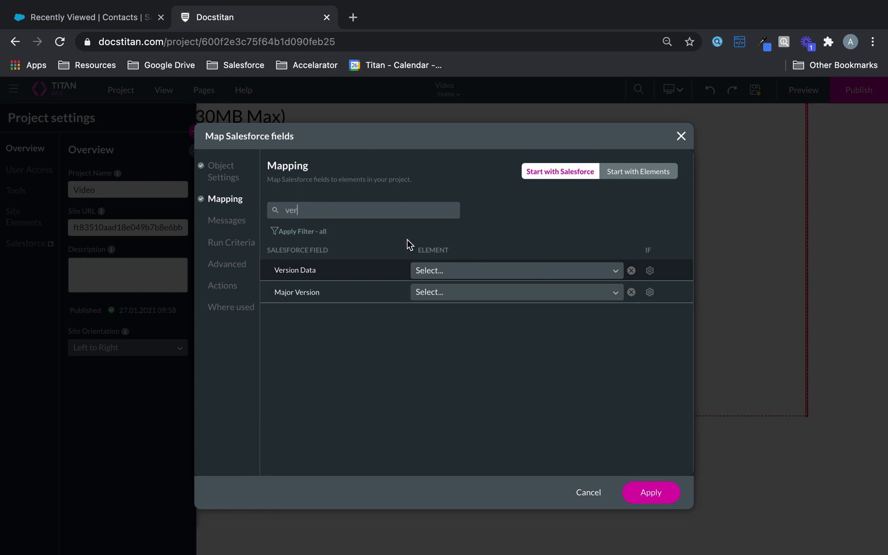
left_click(477, 271)
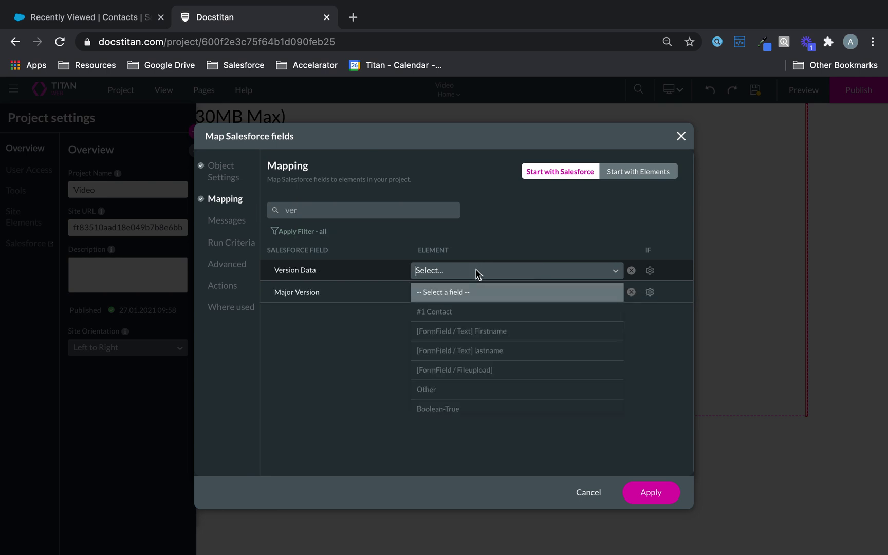
left_click(486, 370)
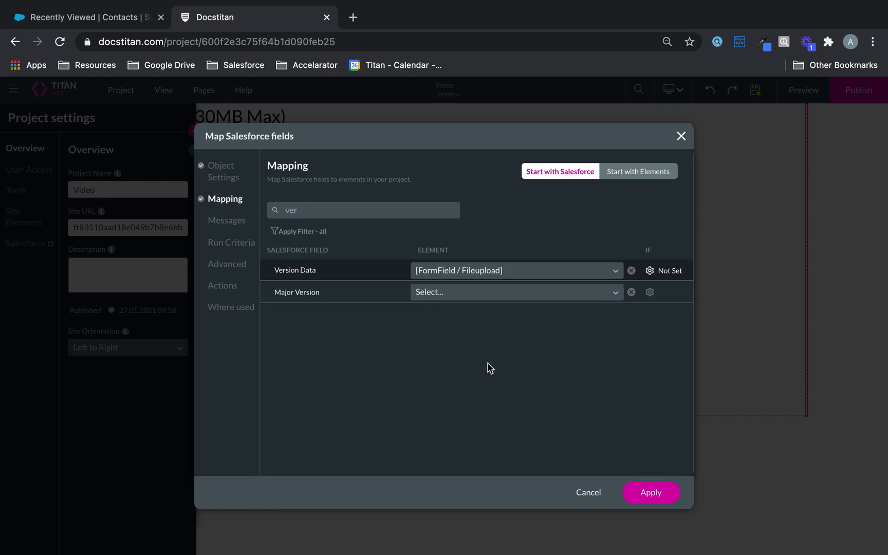
left_click(650, 492)
left_click(653, 464)
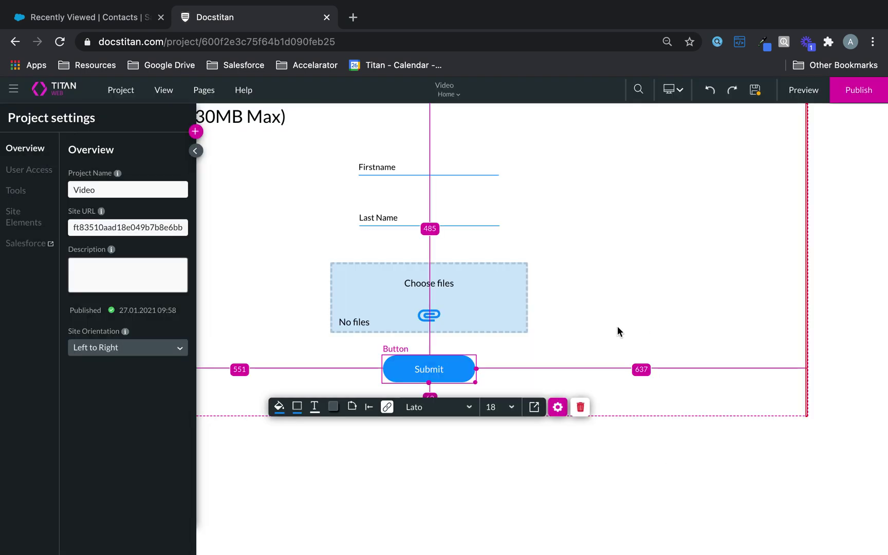
Configure the Submit button's on-click action to run the Salesforce push #1 Contact (create)
left_click(559, 407)
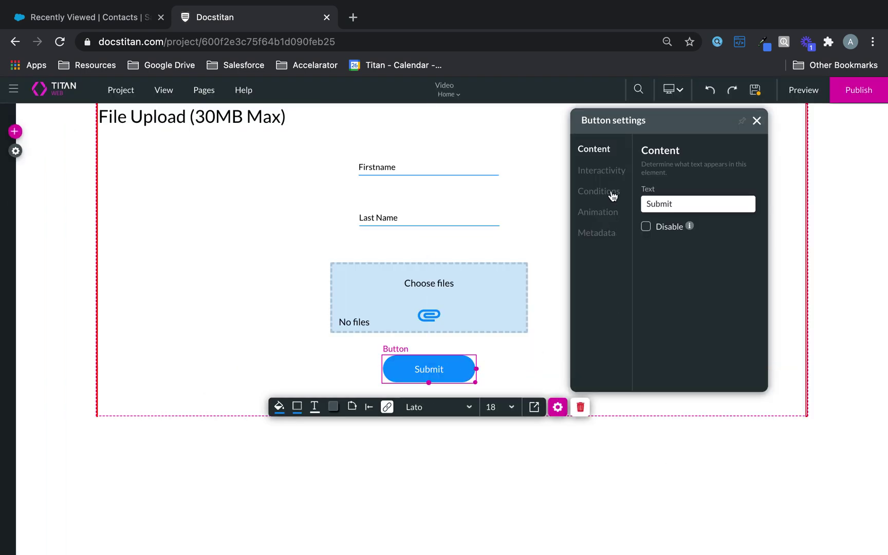
left_click(613, 174)
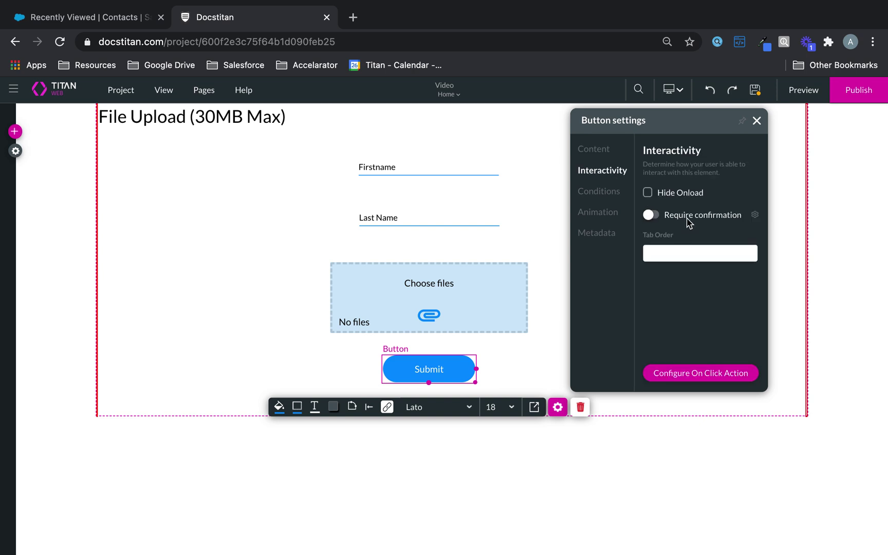
left_click(677, 372)
left_click(300, 288)
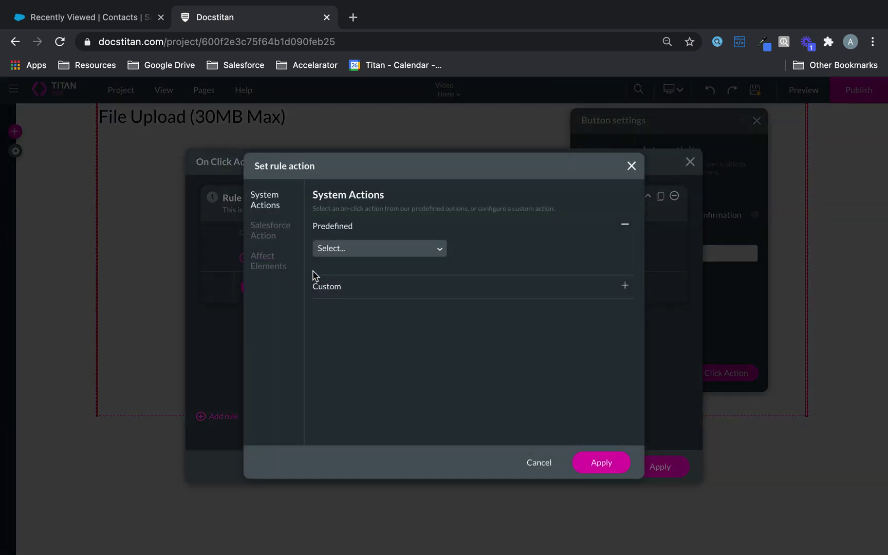
left_click(355, 257)
left_click(296, 243)
left_click(370, 248)
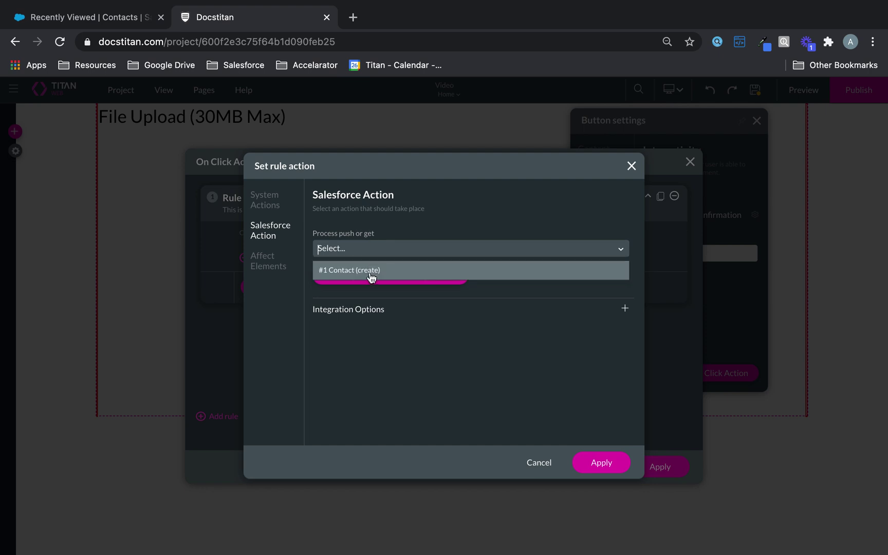
left_click(369, 273)
left_click(594, 463)
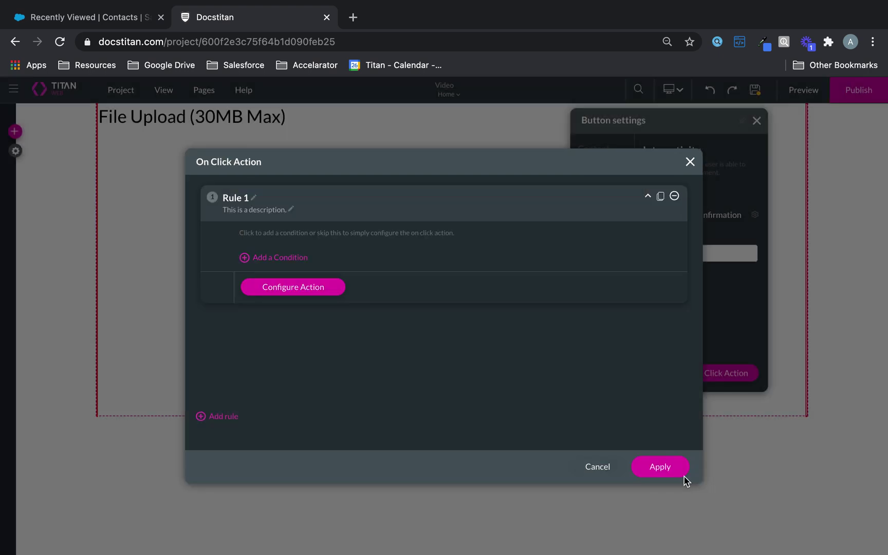
left_click(658, 467)
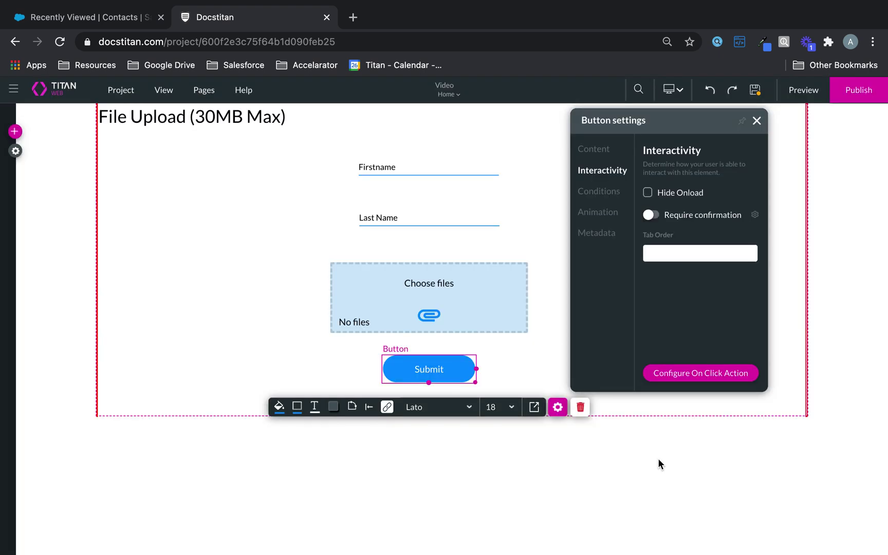
Save the project and open a preview of the form
left_click(752, 95)
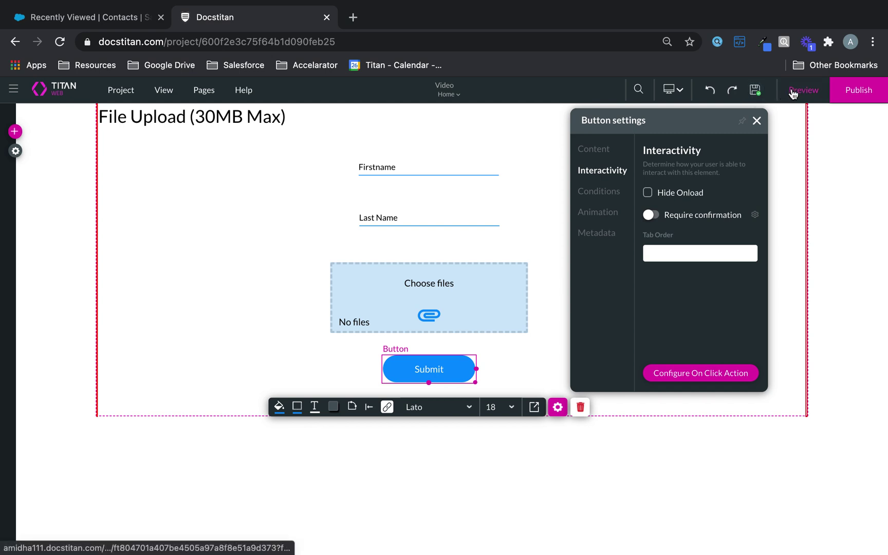
left_click(794, 91)
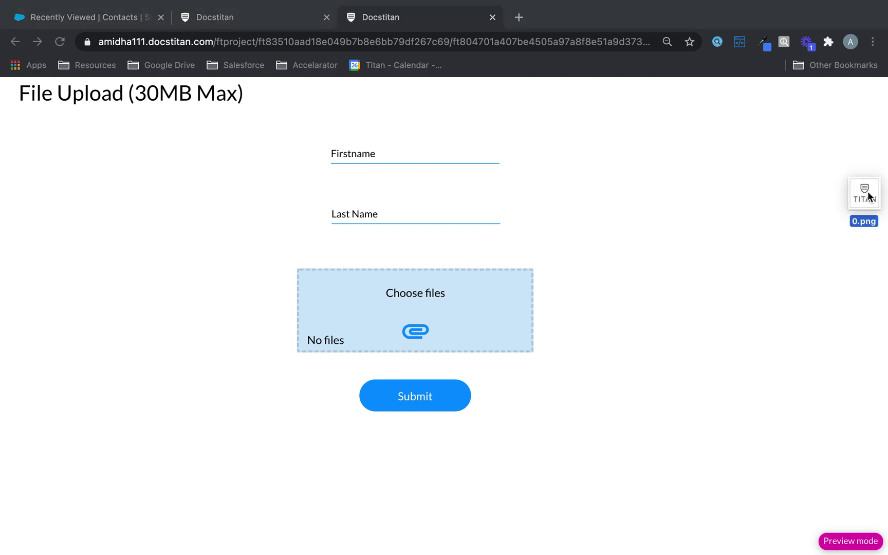
Add 0.png to the form's file upload field and remove it from the selected files
left_click_drag(864, 190, 397, 317)
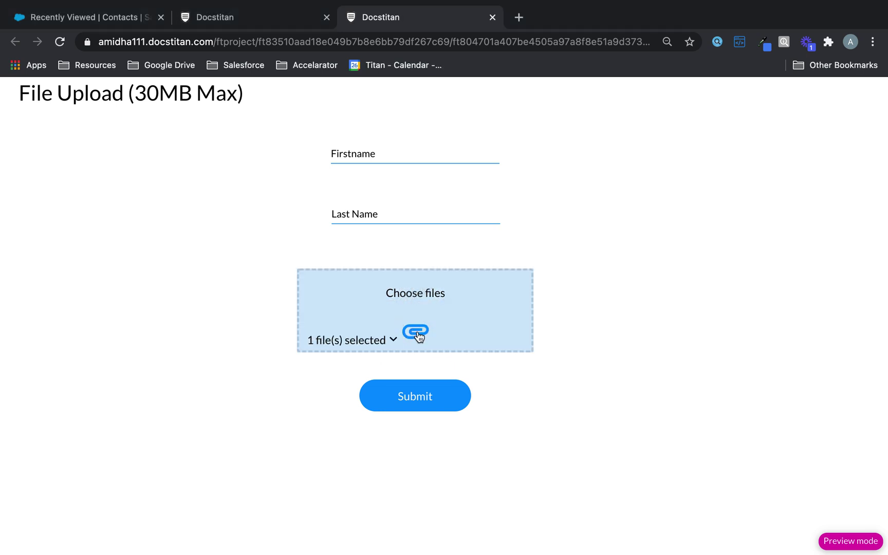
left_click(393, 339)
left_click(349, 366)
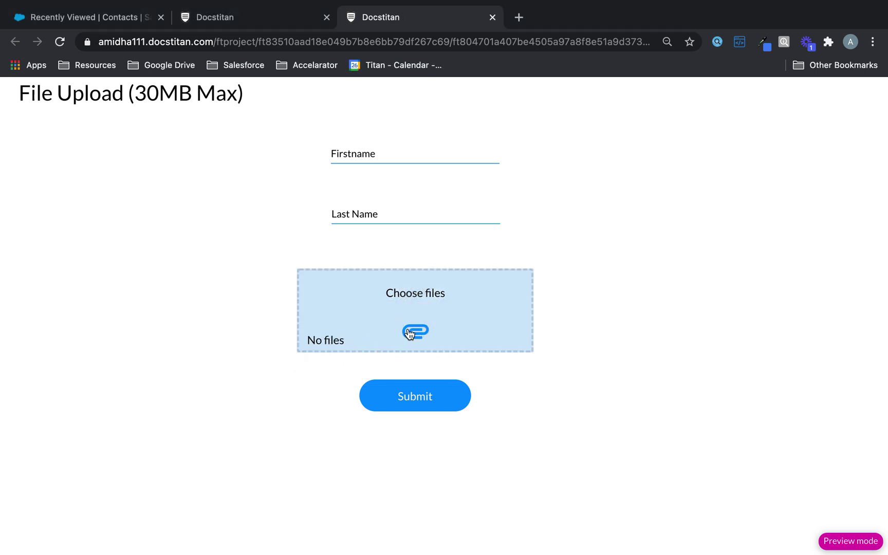
Select six screenshots from the Tutorial Videos folder for the file upload field and review the list of chosen files
left_click(413, 331)
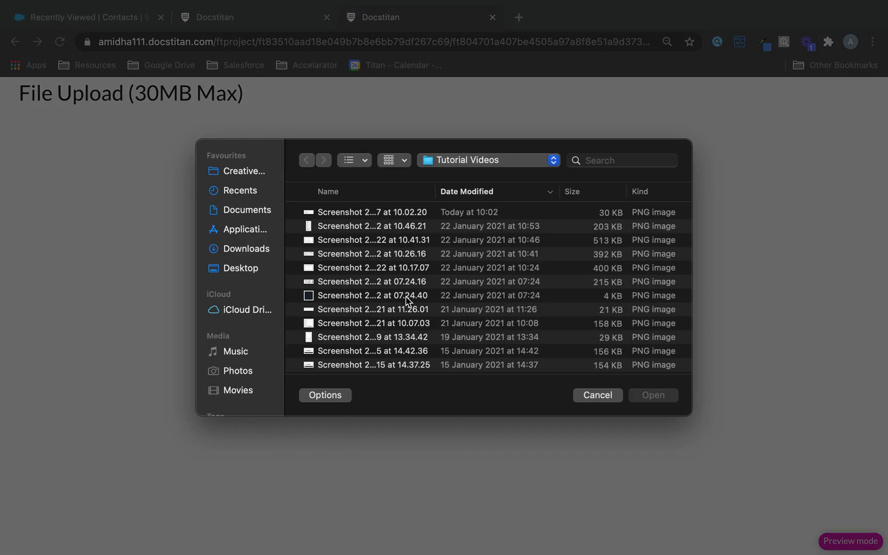
scroll(422, 242, "up", 3)
left_click(415, 212)
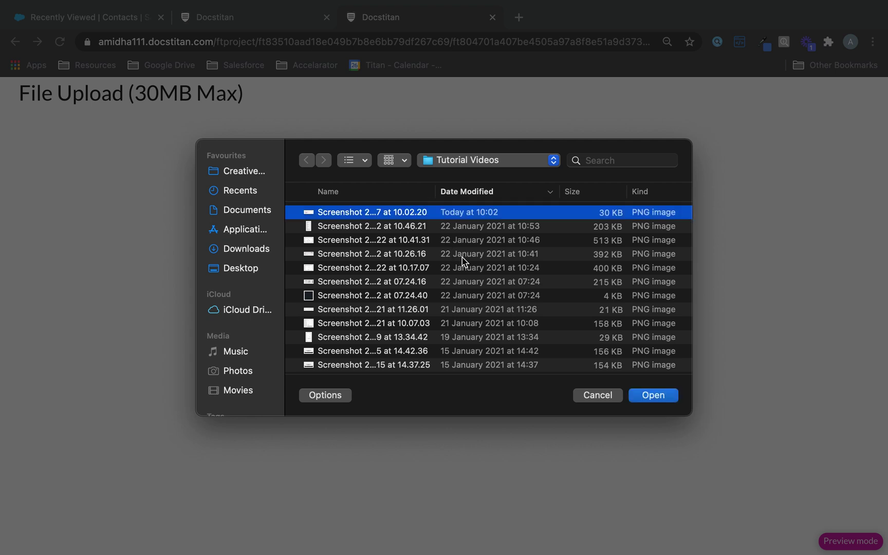
left_click(416, 295, "super")
left_click(413, 309, "super")
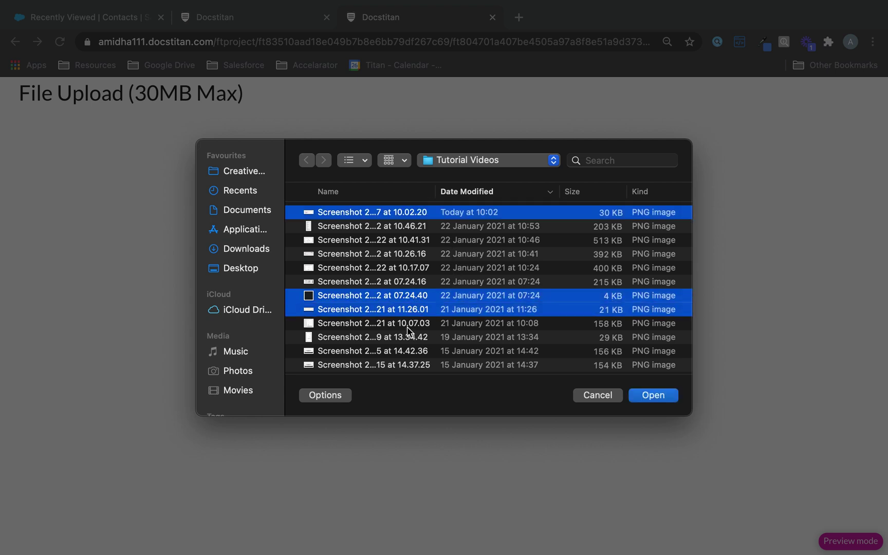
left_click(407, 327, "super")
left_click(405, 337, "super")
left_click(401, 351, "super")
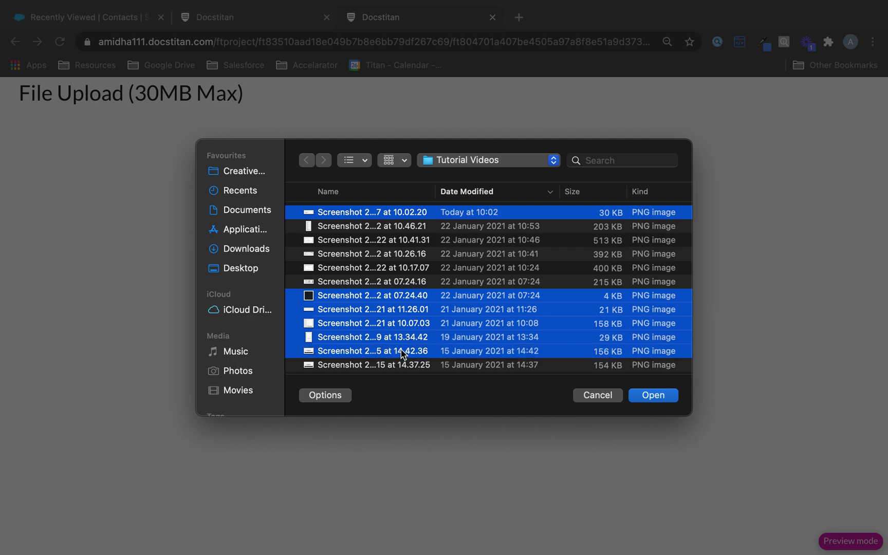
left_click(660, 396)
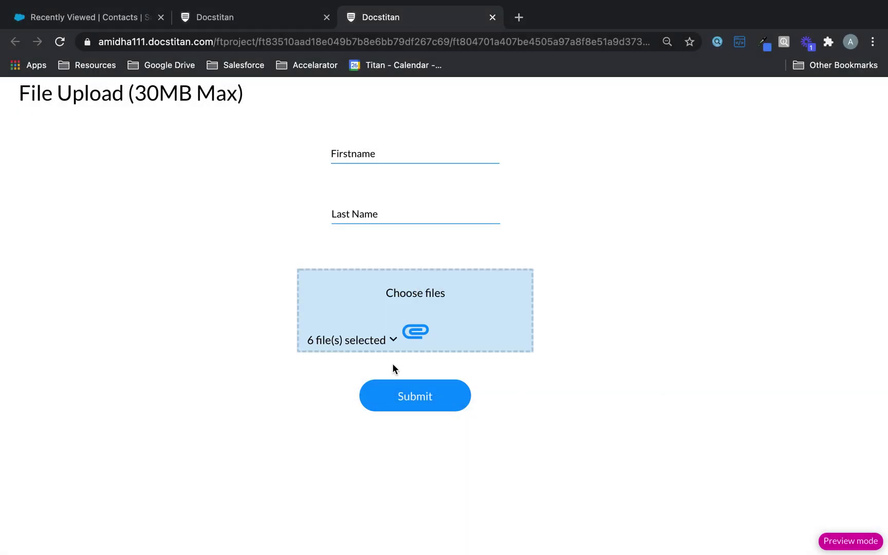
left_click(361, 339)
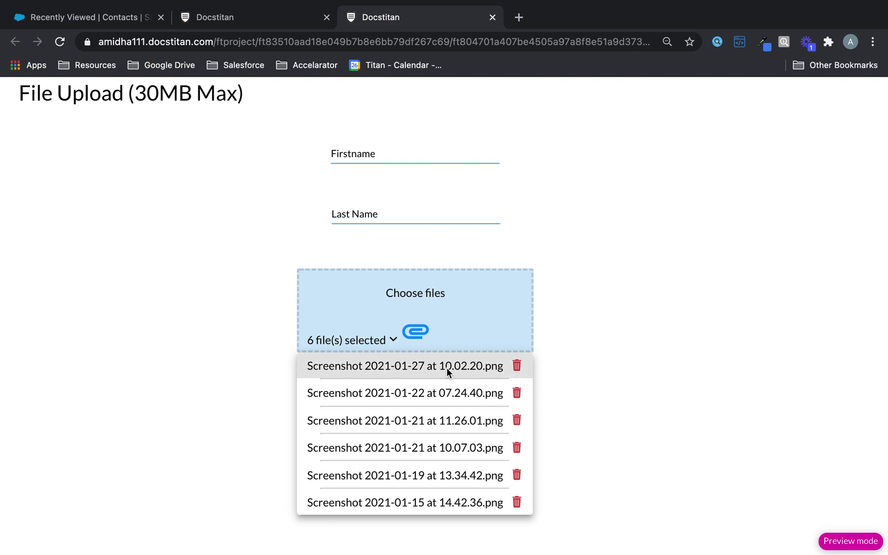
left_click(606, 286)
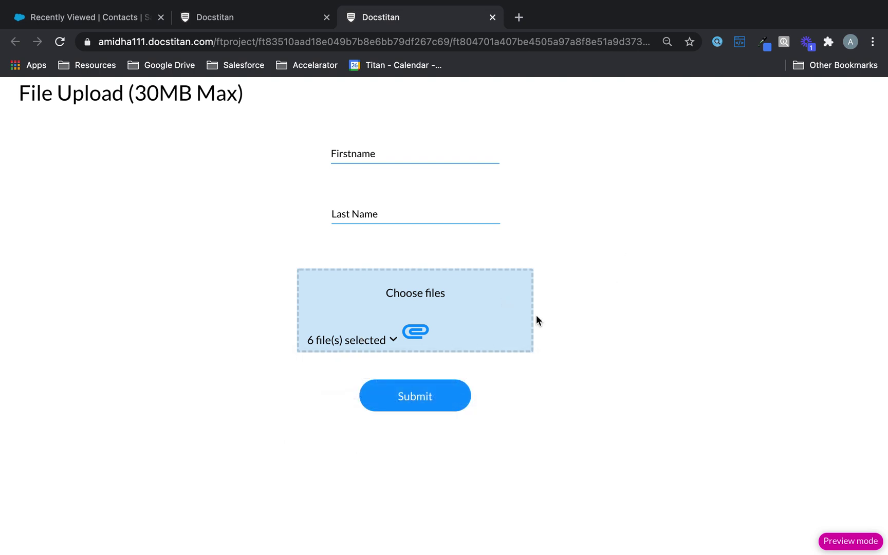
left_click(369, 344)
Enter File as the first name and Upload Titan as the last name, and submit the form
left_click(392, 155)
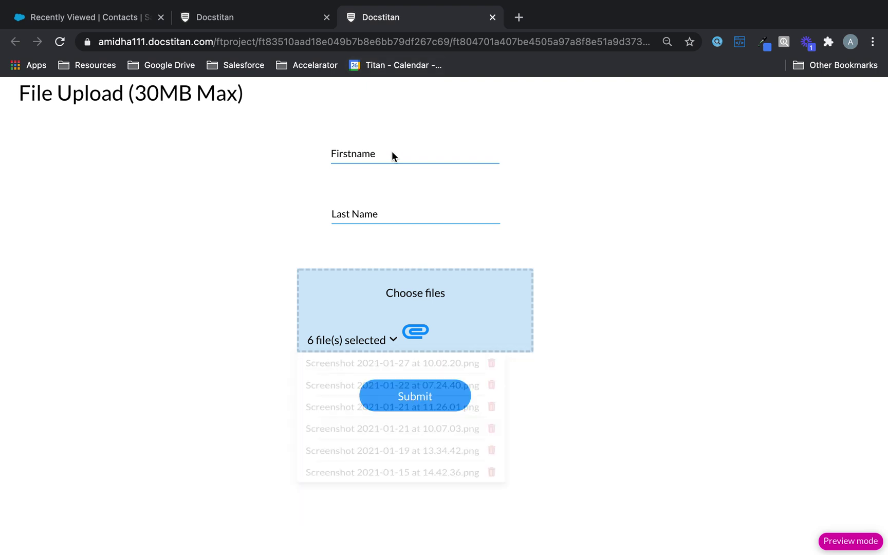
type("File")
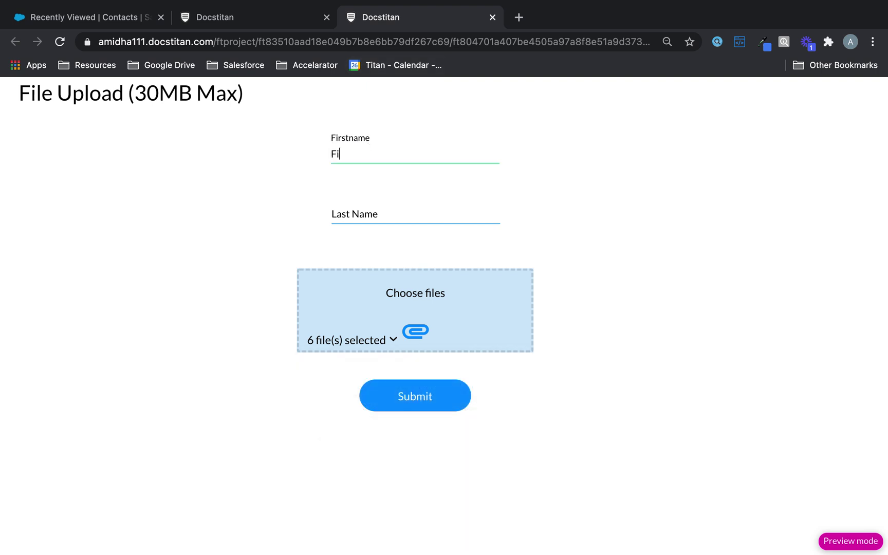
key("Tab")
type("Up")
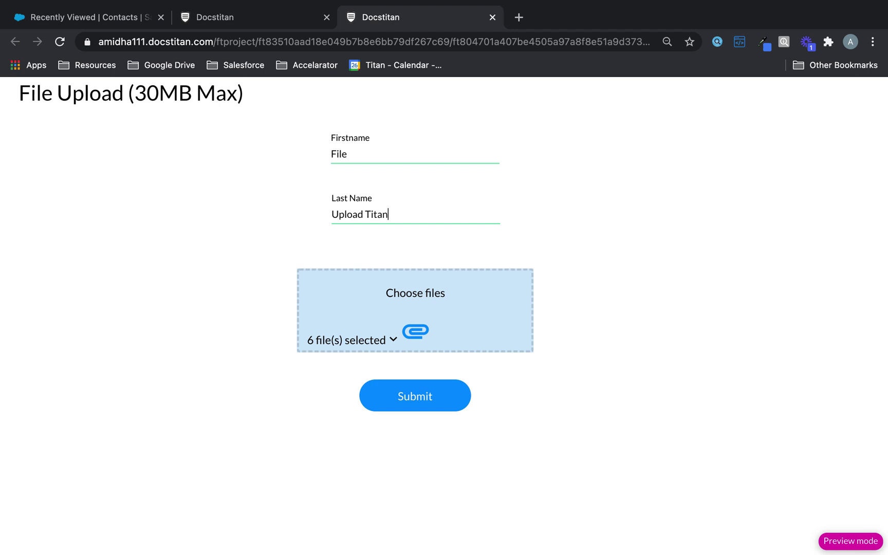
left_click(436, 391)
Switch to Salesforce, reload the Contacts list, open the File Upload Titan contact and view all its files
left_click(98, 16)
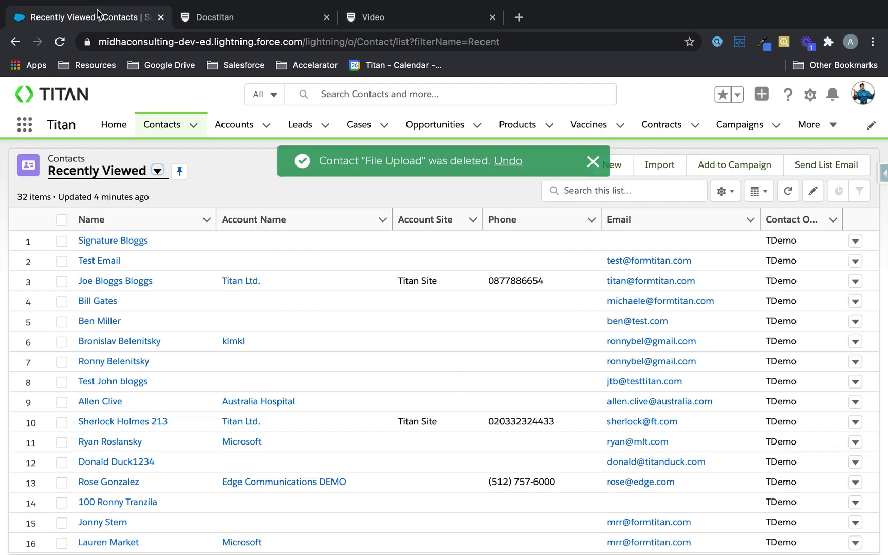
left_click(162, 127)
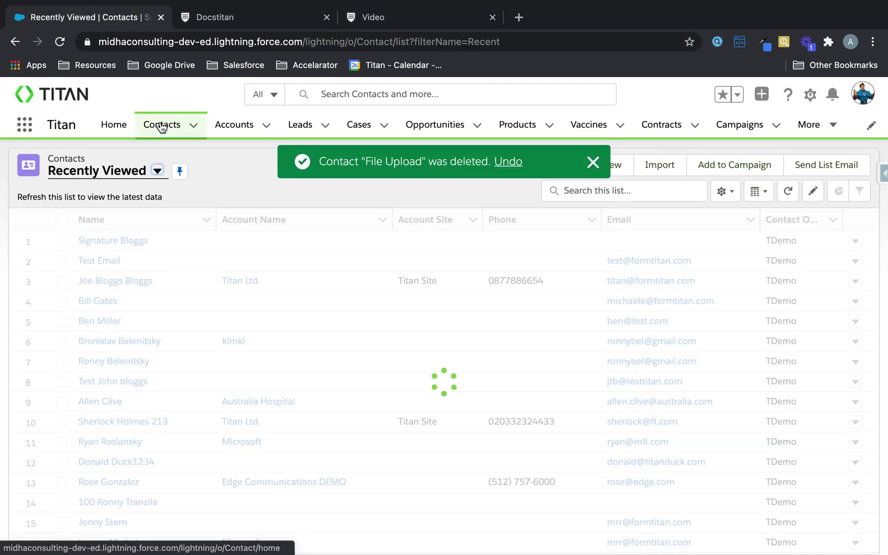
left_click(128, 243)
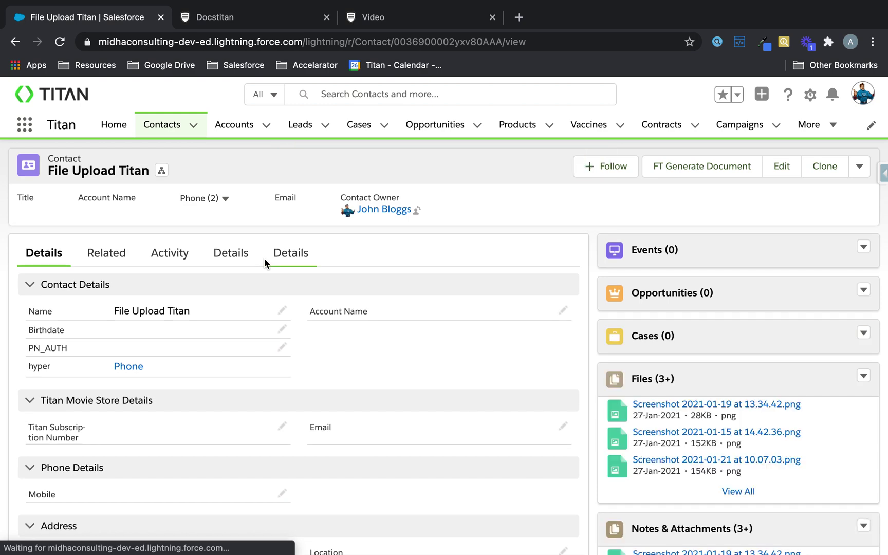
left_click(735, 489)
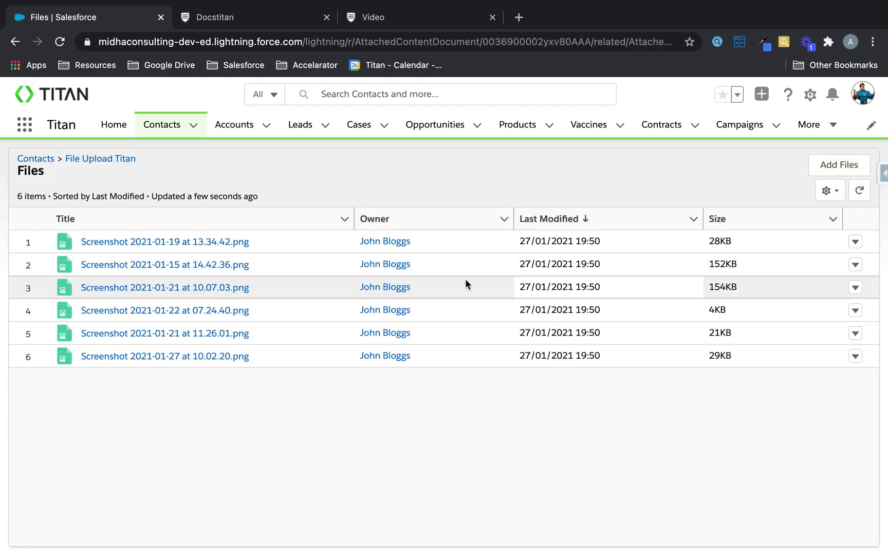
Preview the contact's file Screenshot 2021-01-22 at 07.24.40.png and return to the file list
left_click(199, 310)
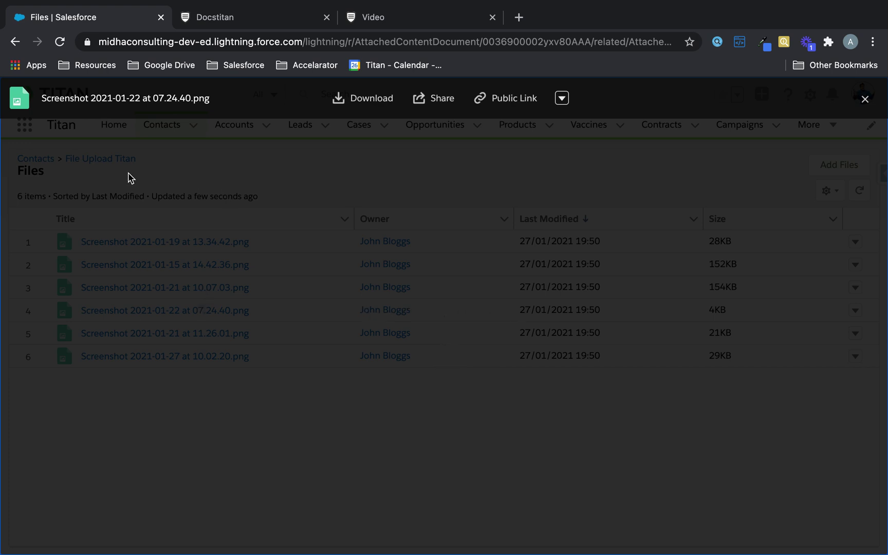
key("Escape")
left_click(148, 346)
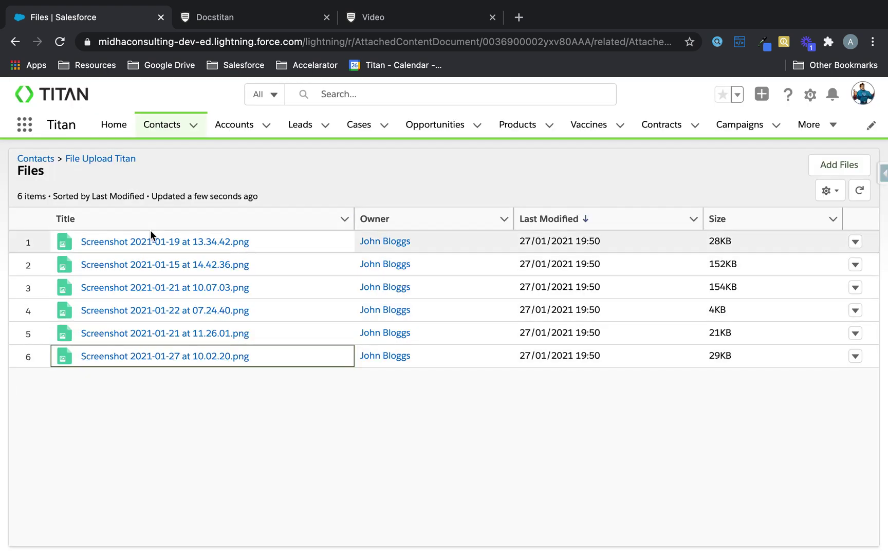
left_click(146, 417)
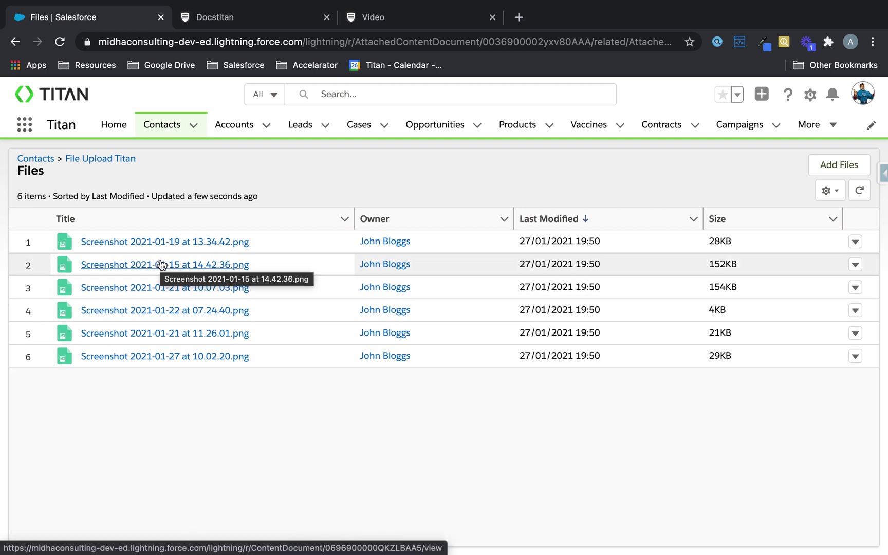
Switch to the Titan project, open the Choose files field's content settings and view the available label icons without changing the icon
left_click(258, 18)
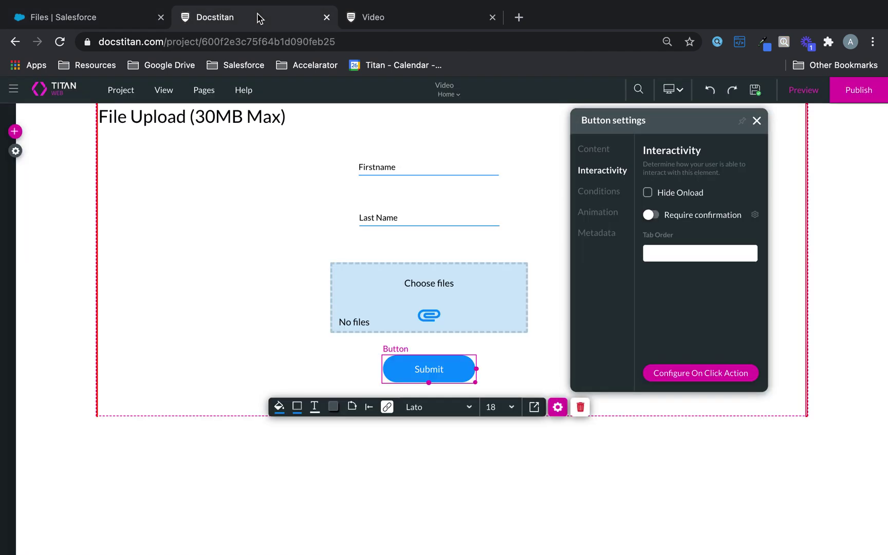
left_click(428, 279)
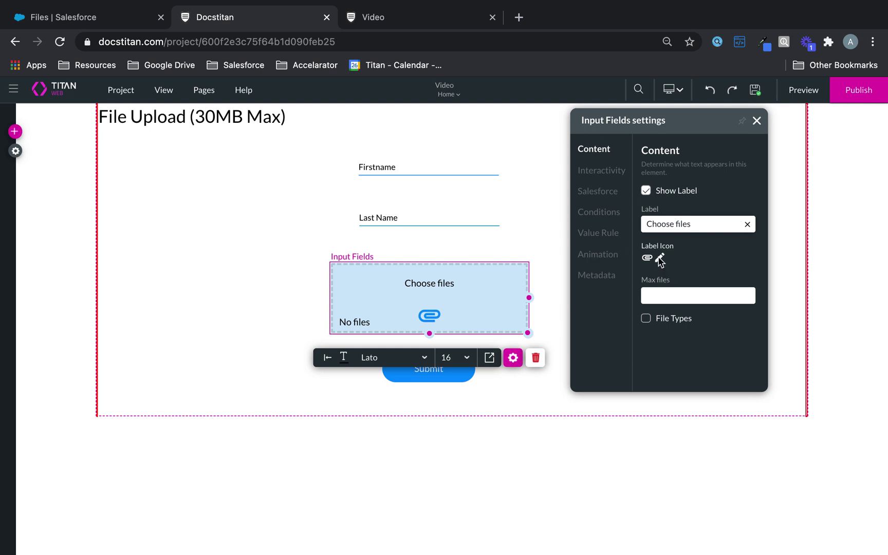
left_click(659, 258)
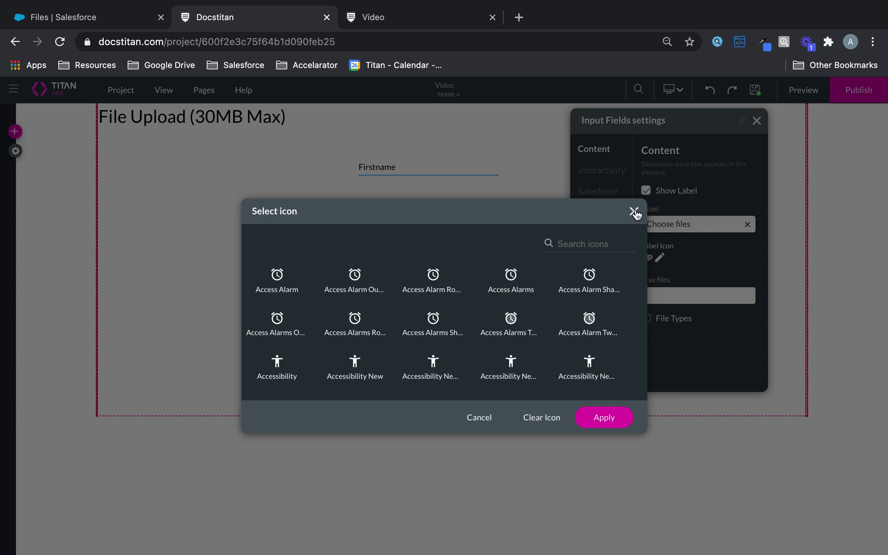
left_click(633, 211)
Review the interactivity, Salesforce and conditions settings of the Choose files field
left_click(603, 170)
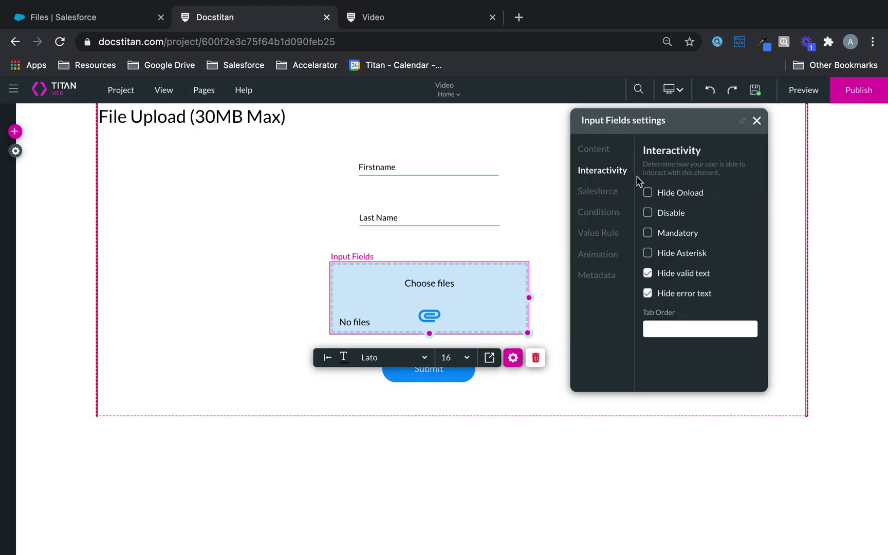
left_click(599, 198)
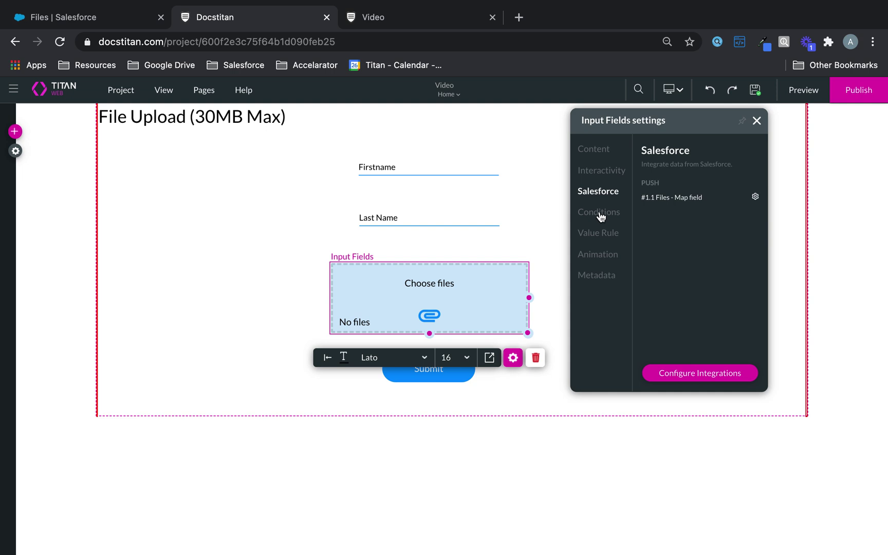
left_click(601, 216)
Examine the operators available for the file upload field's value rules without saving a rule, and view its animation and metadata settings
left_click(601, 238)
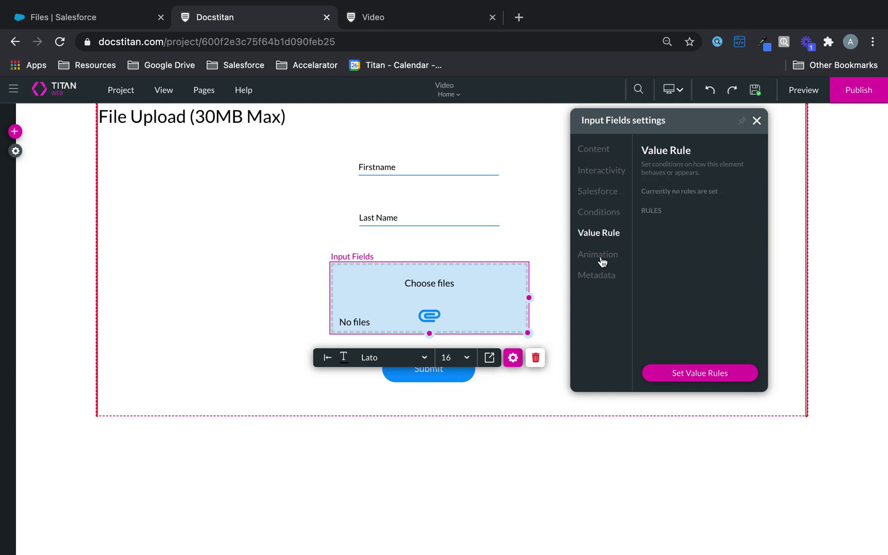
left_click(684, 380)
left_click(272, 254)
scroll(309, 357, "down", 2)
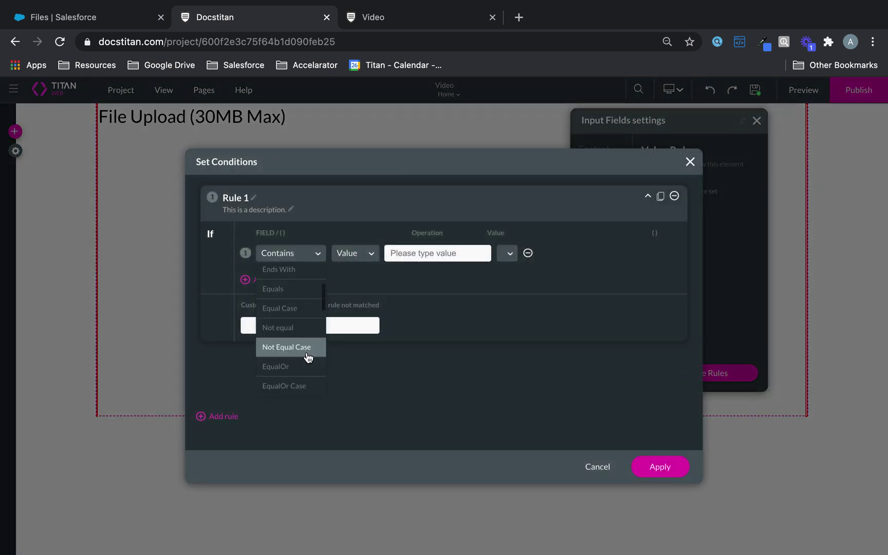
scroll(308, 357, "down", 3)
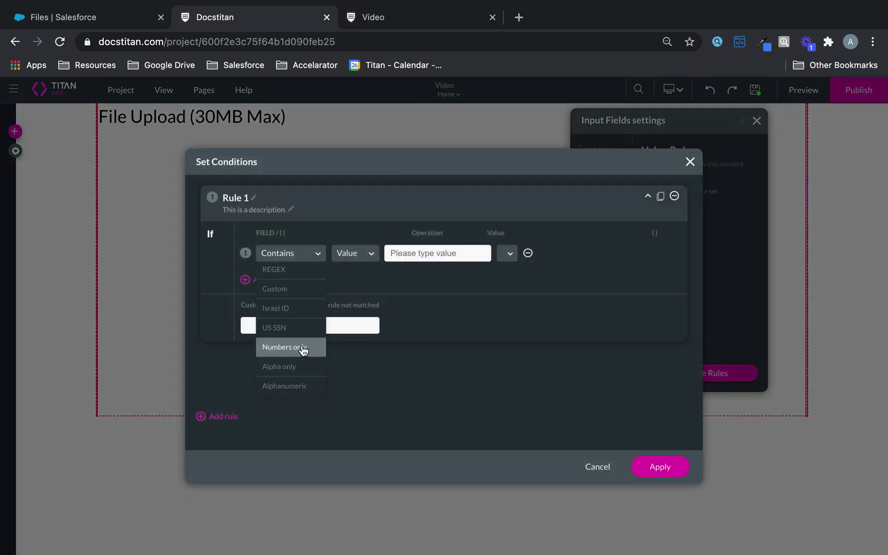
scroll(303, 349, "up", 1)
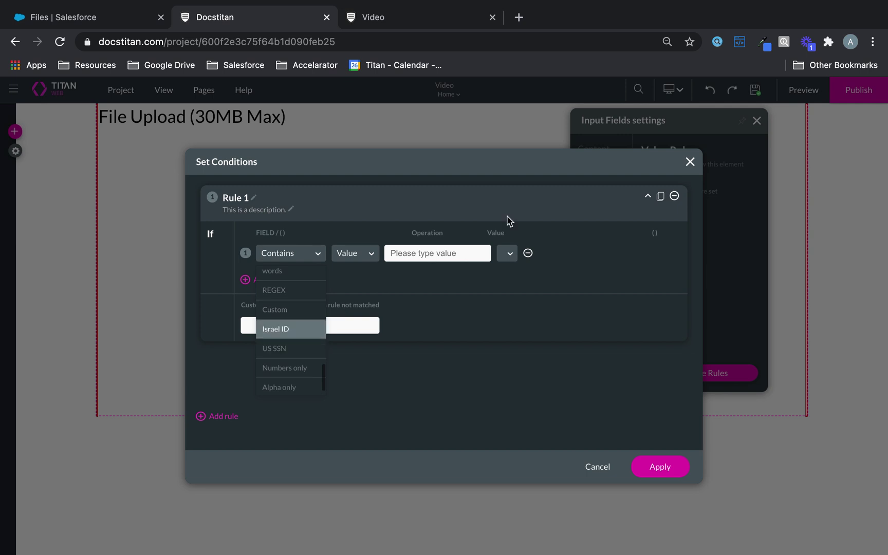
left_click(690, 161)
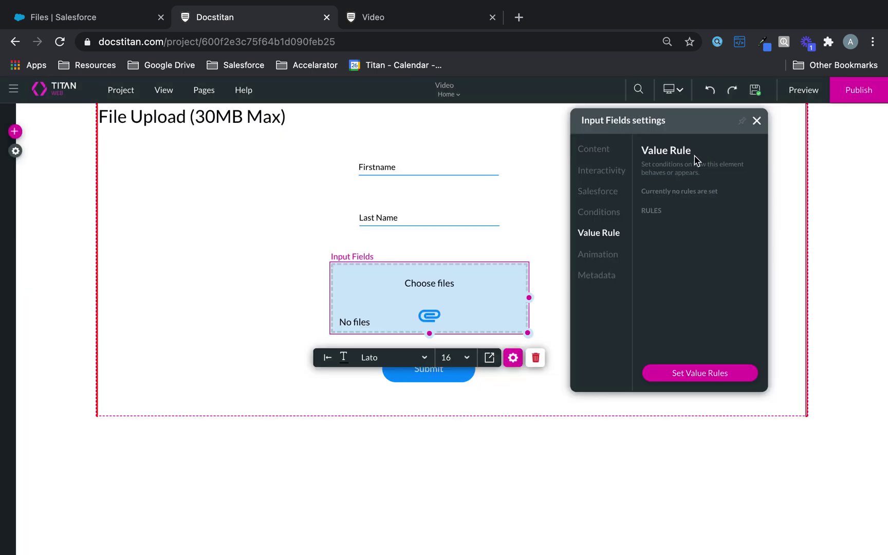
left_click(607, 256)
left_click(598, 277)
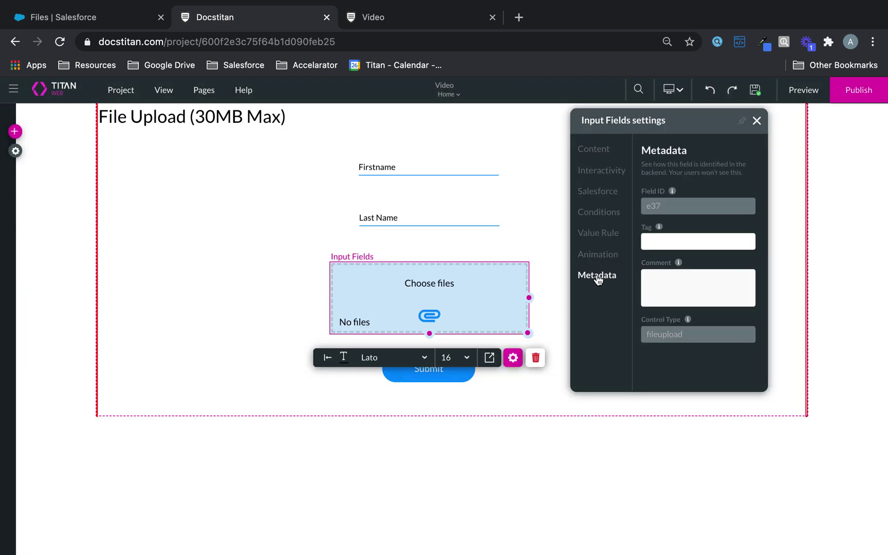